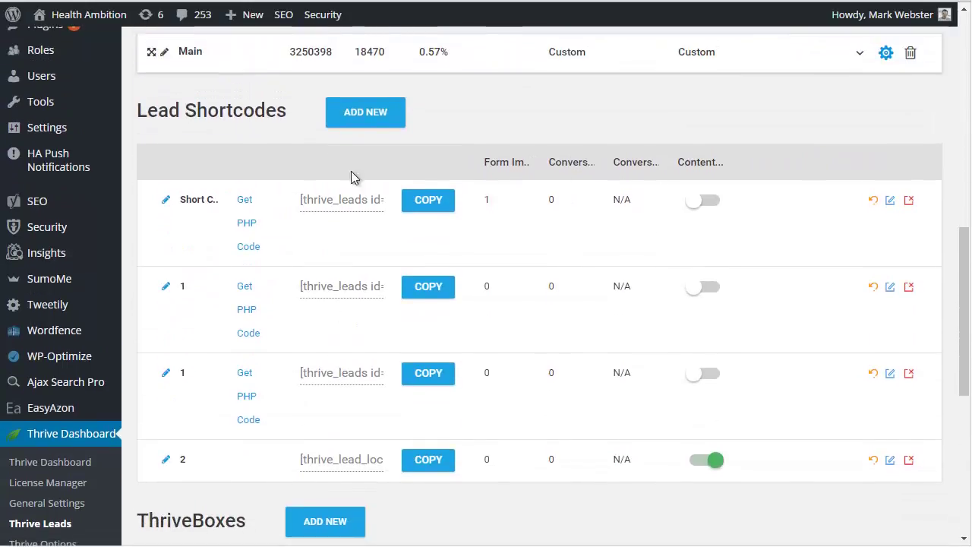
Highlight the Lead Shortcodes heading text a few times while scrolling around it.
left_click_drag(282, 115, 139, 113)
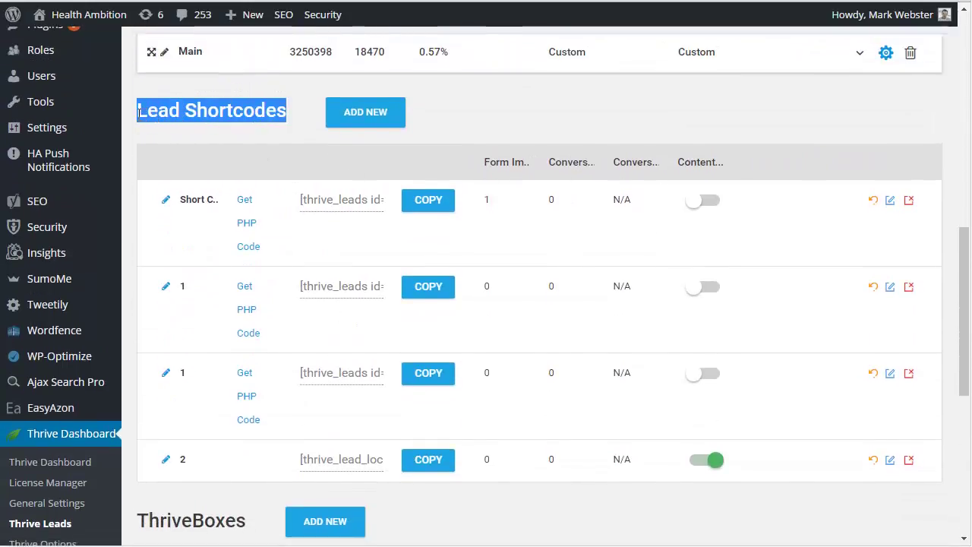
left_click(262, 118)
scroll(261, 135, "up", 7)
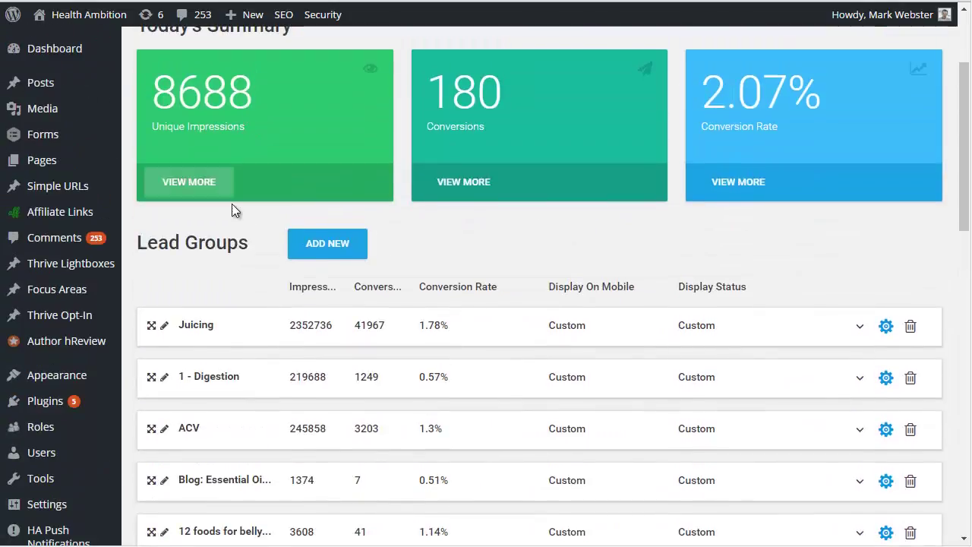
scroll(233, 211, "down", 3)
scroll(223, 217, "down", 3)
scroll(226, 205, "up", 2)
scroll(226, 213, "down", 5)
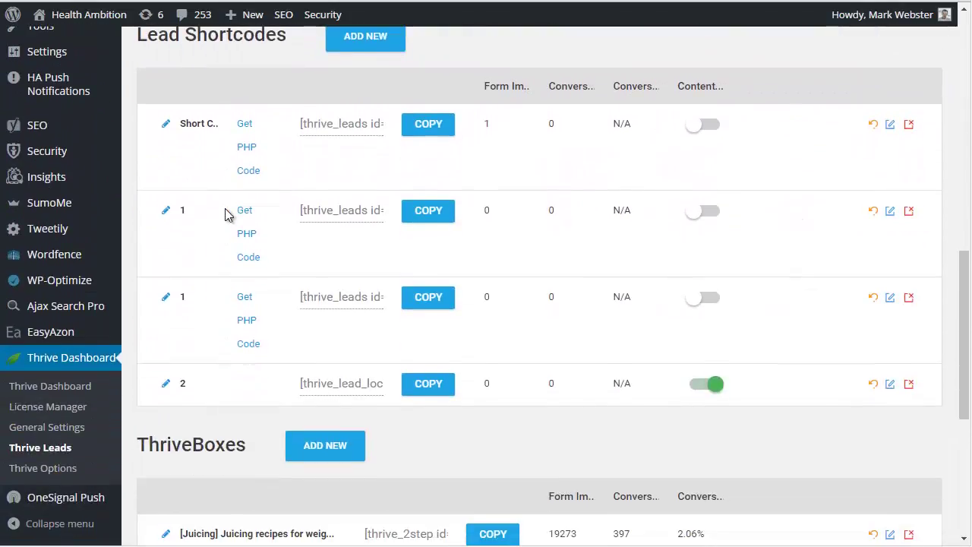
scroll(222, 230, "up", 5)
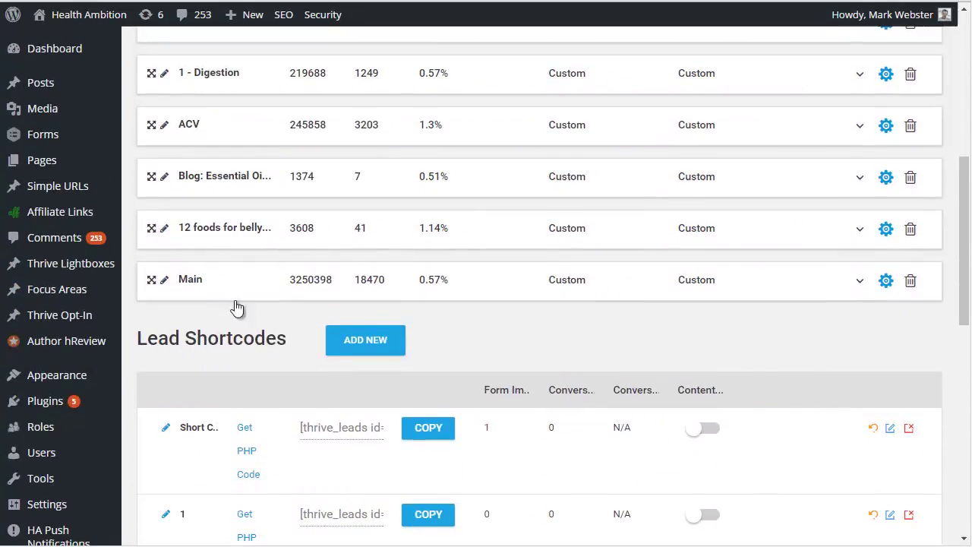
scroll(243, 312, "down", 3)
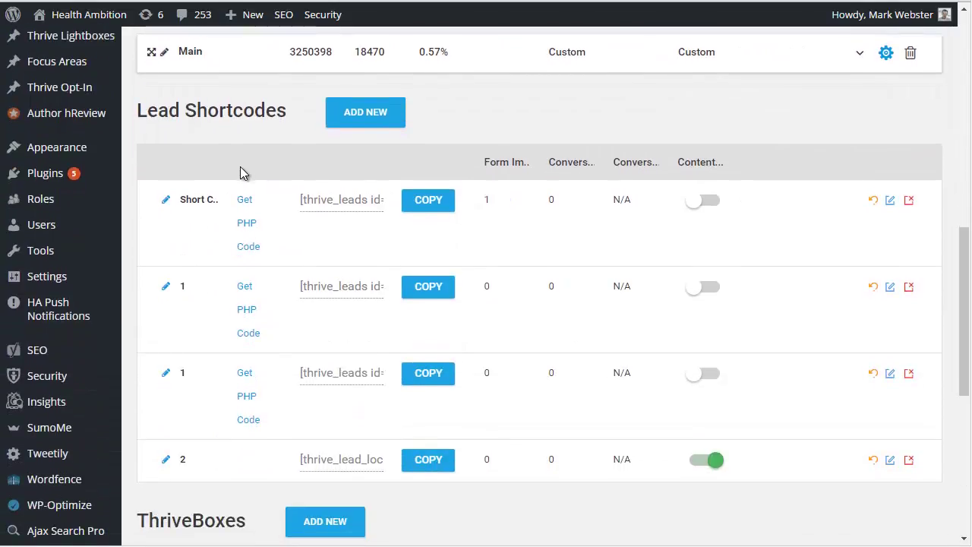
scroll(250, 357, "up", 3)
scroll(256, 363, "down", 2)
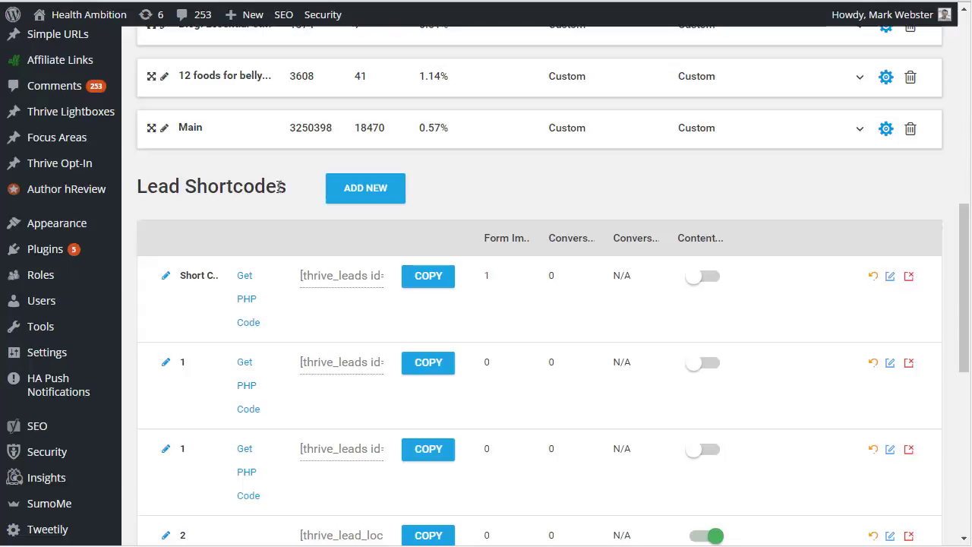
left_click_drag(286, 187, 138, 194)
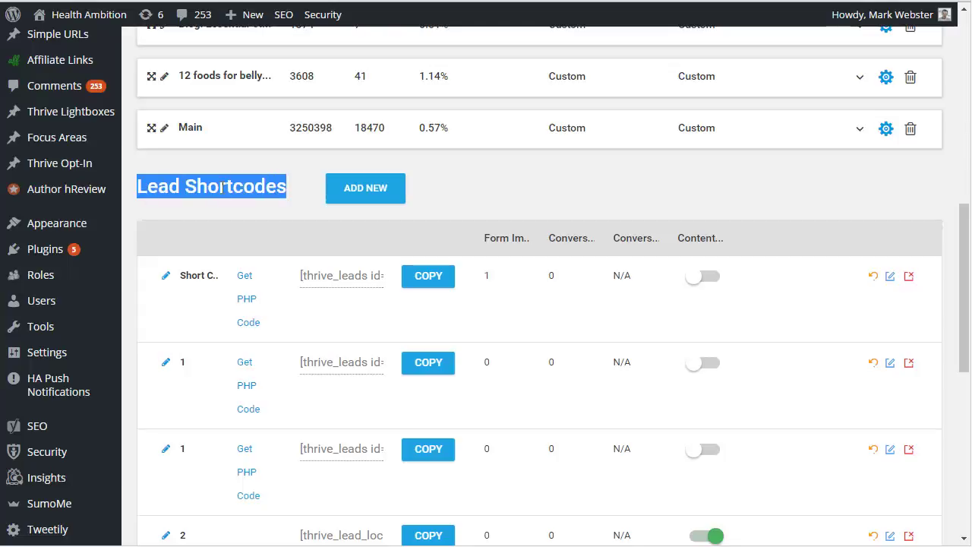
scroll(220, 188, "down", 1)
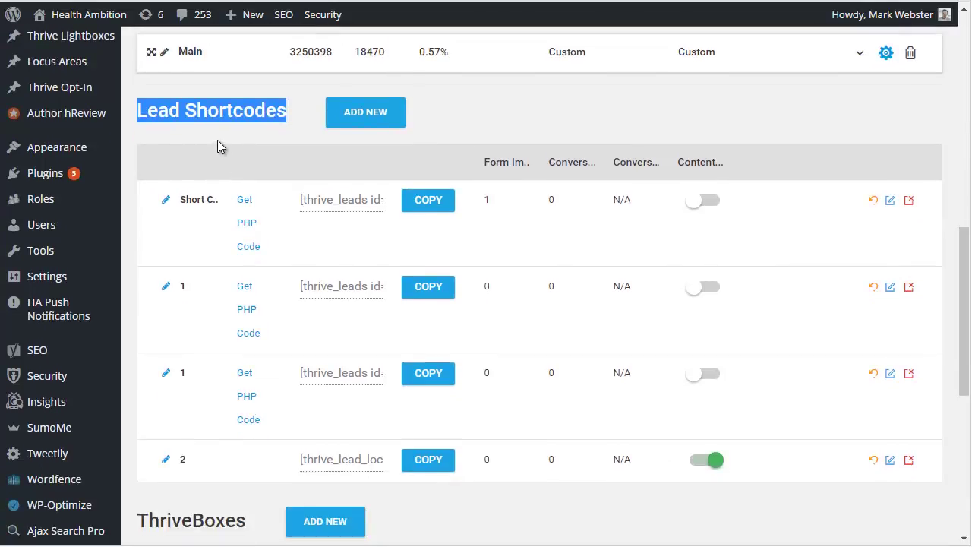
left_click(283, 112)
left_click_drag(290, 112, 139, 113)
left_click(149, 114)
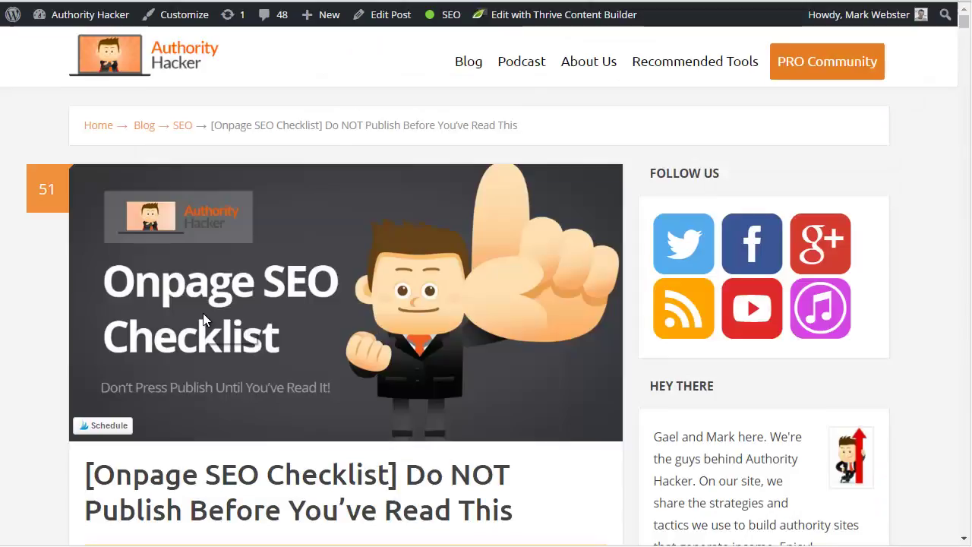
Scroll the Onpage SEO Checklist post down to the 'Free Bonus: Our Onpage SEO Checklist' box.
scroll(203, 313, "down", 1)
scroll(202, 274, "down", 1)
scroll(203, 244, "down", 1)
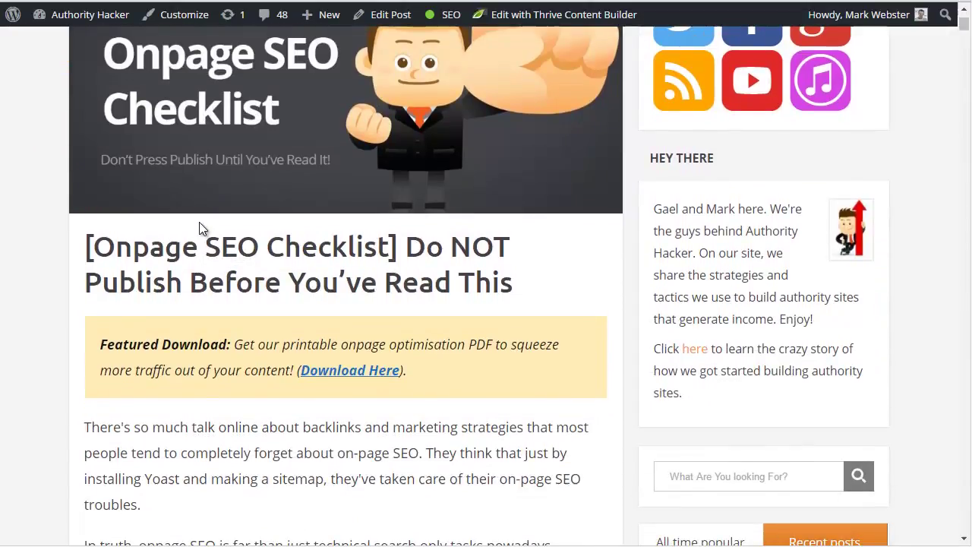
scroll(204, 228, "down", 1)
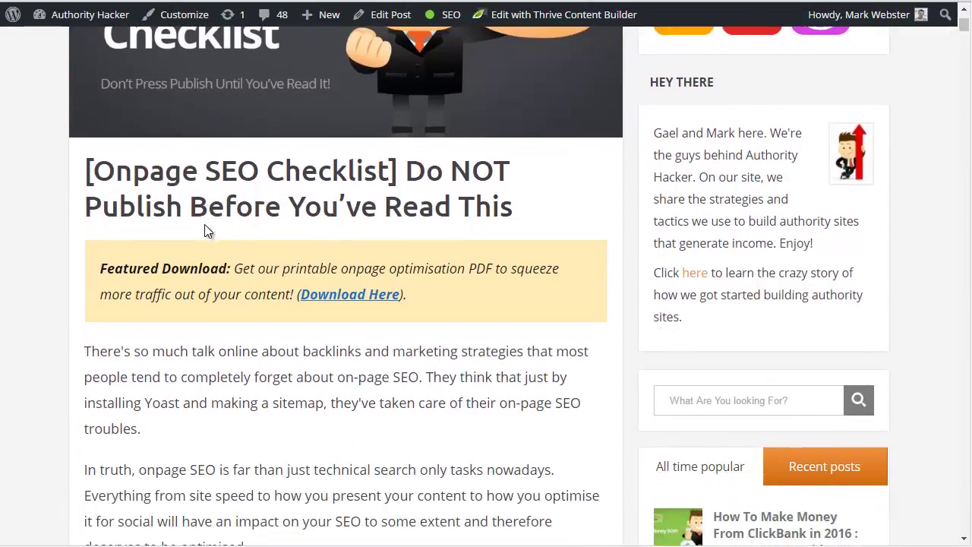
scroll(205, 228, "down", 15)
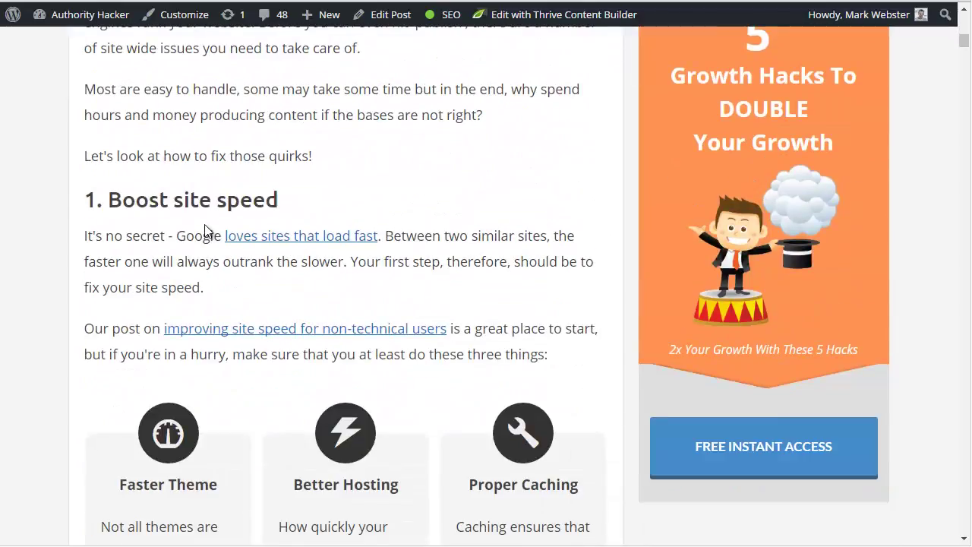
scroll(204, 224, "down", 10)
scroll(287, 212, "up", 5)
scroll(533, 287, "down", 5)
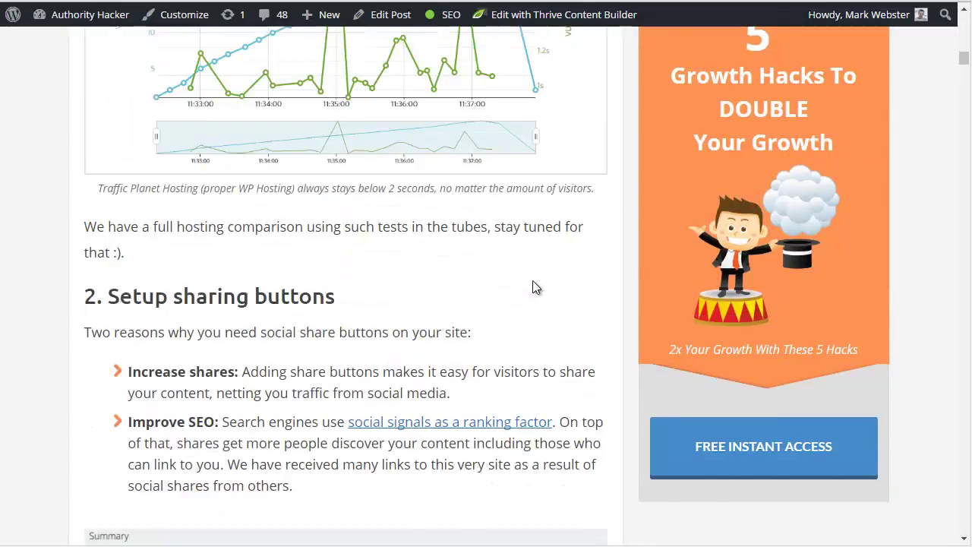
scroll(533, 287, "down", 20)
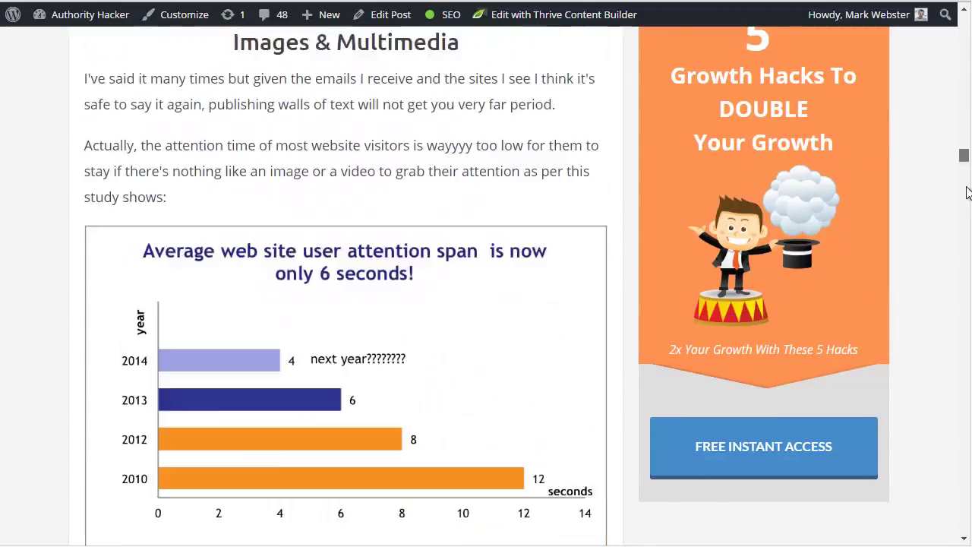
left_click_drag(968, 193, 968, 341)
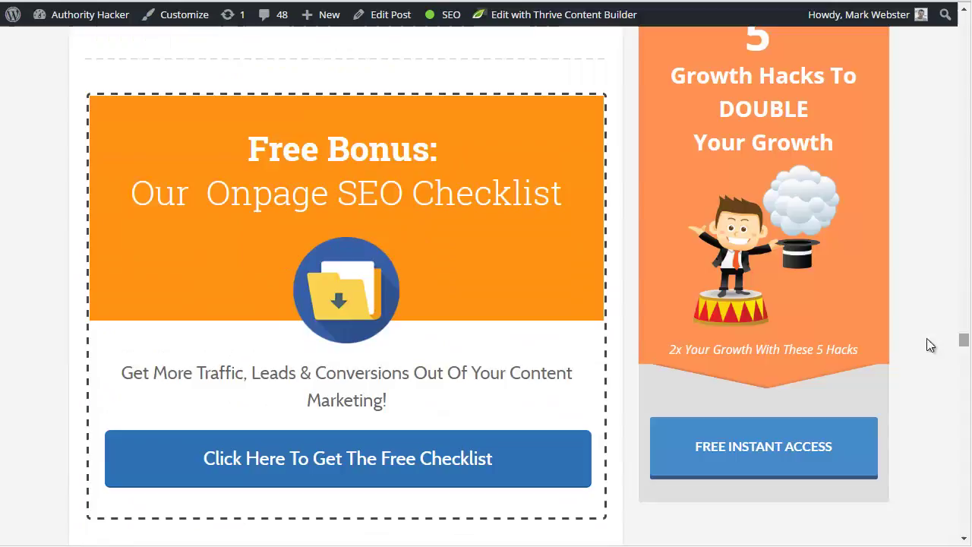
scroll(360, 243, "up", 5)
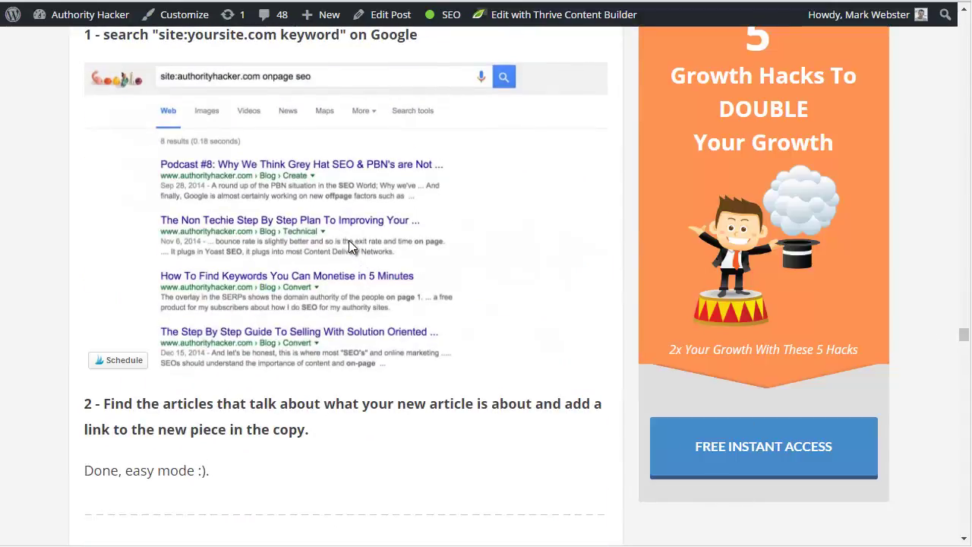
scroll(349, 238, "down", 5)
scroll(344, 238, "down", 1)
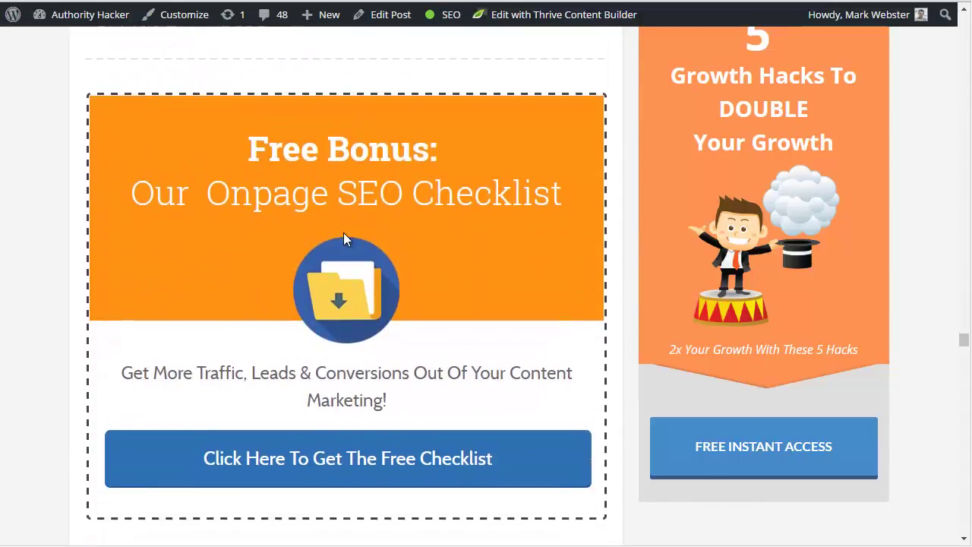
scroll(343, 232, "down", 2)
scroll(342, 231, "up", 2)
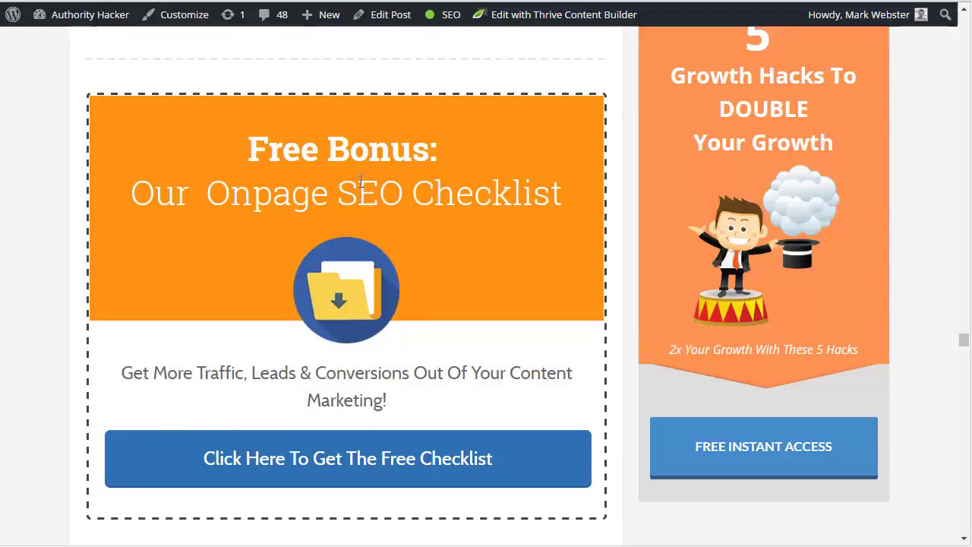
scroll(407, 152, "down", 1)
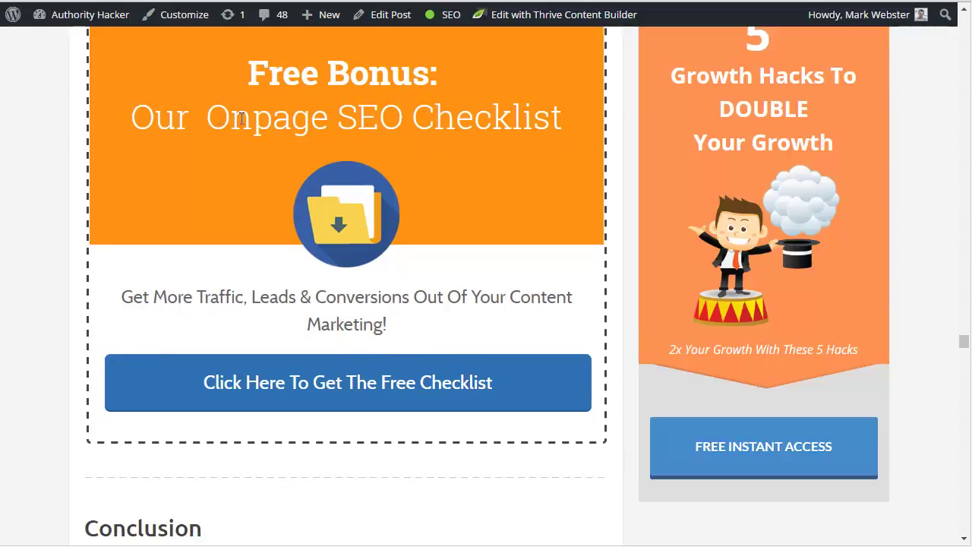
scroll(278, 234, "up", 1)
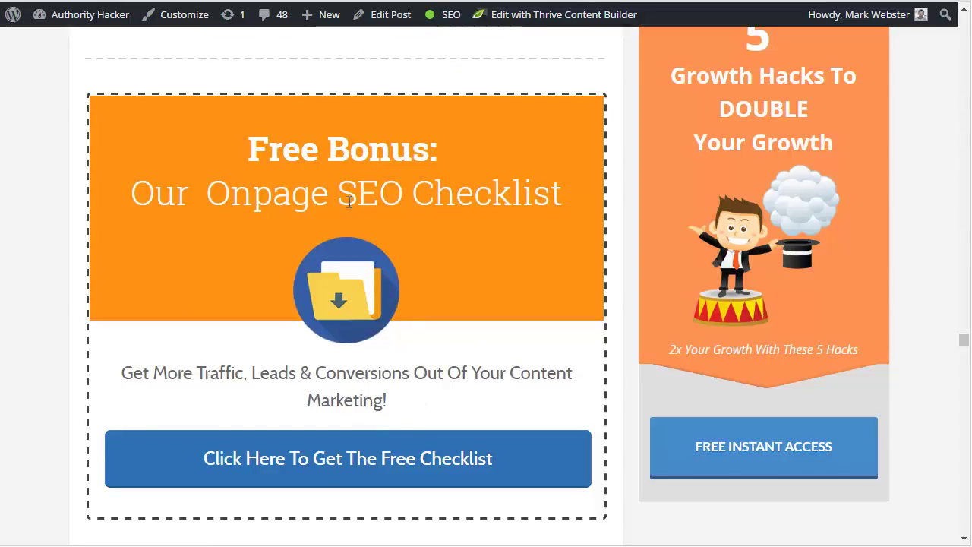
left_click(302, 462)
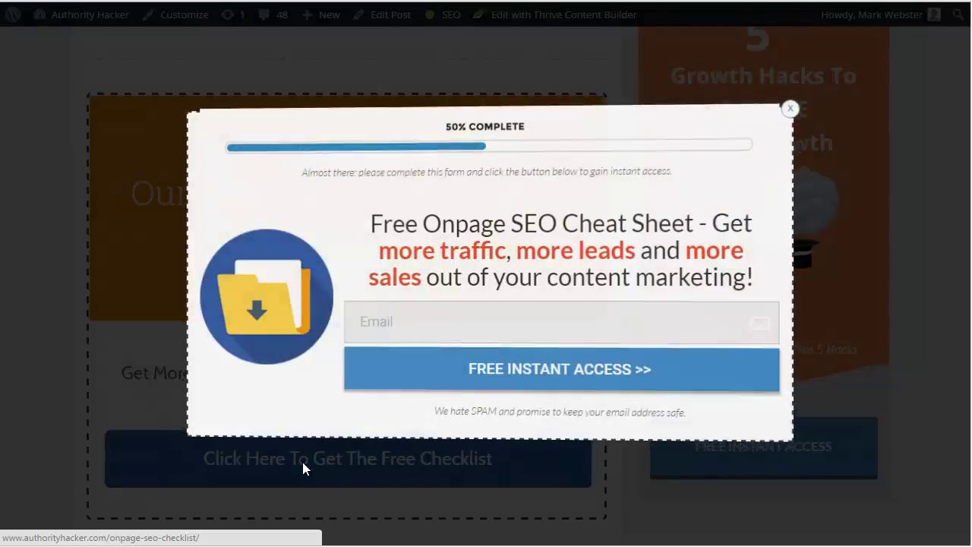
left_click(435, 316)
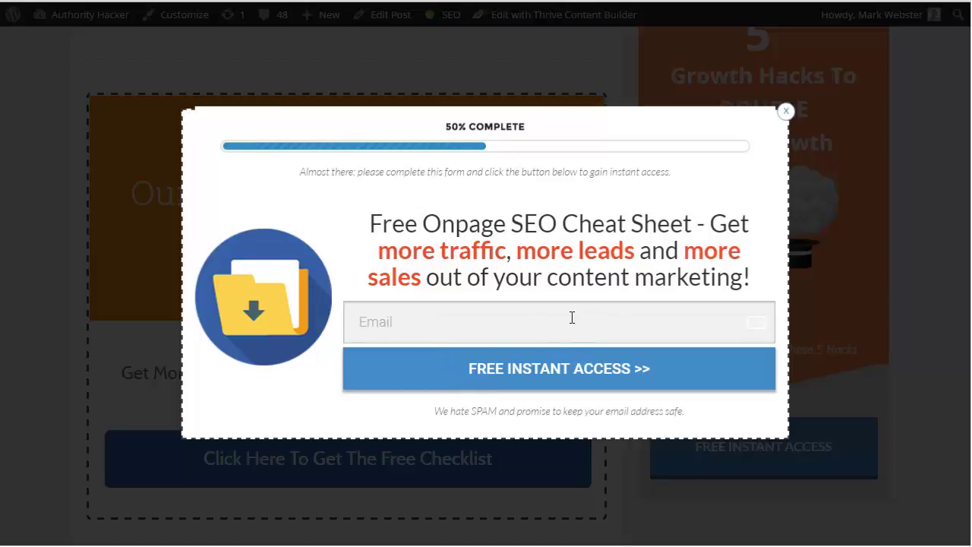
left_click(786, 114)
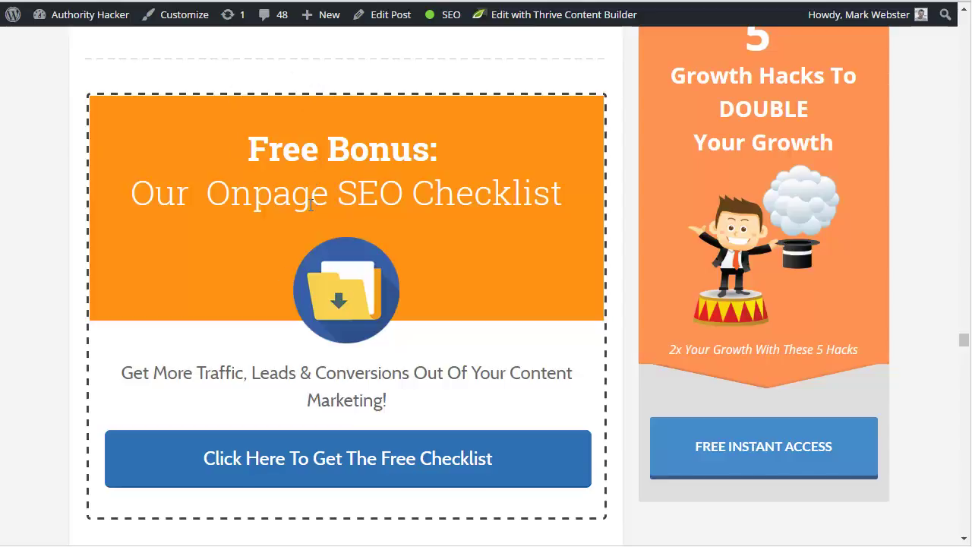
scroll(311, 202, "up", 1)
scroll(295, 143, "down", 1)
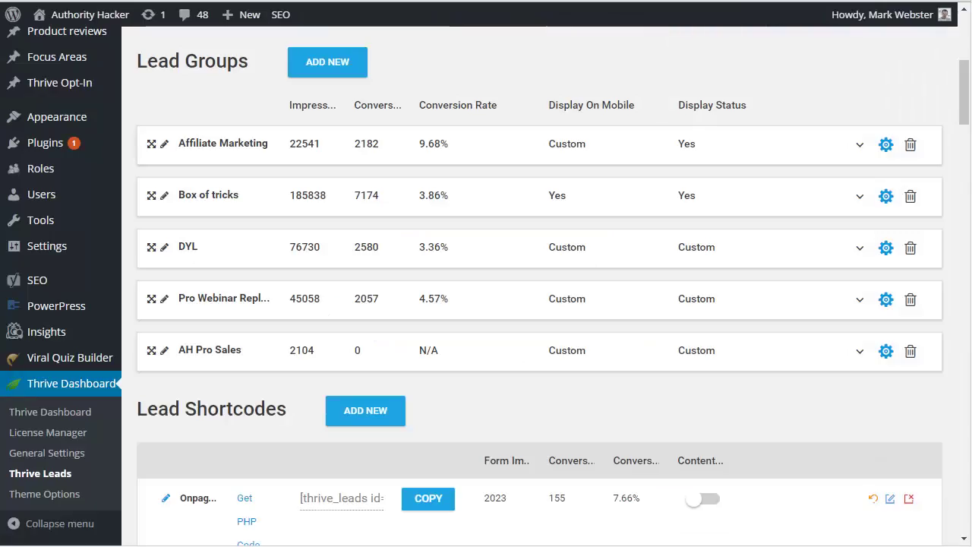
Scroll through the Lead Groups and Lead Shortcodes tables, then return to the post's Free Bonus box.
scroll(536, 140, "up", 4)
scroll(534, 146, "down", 4)
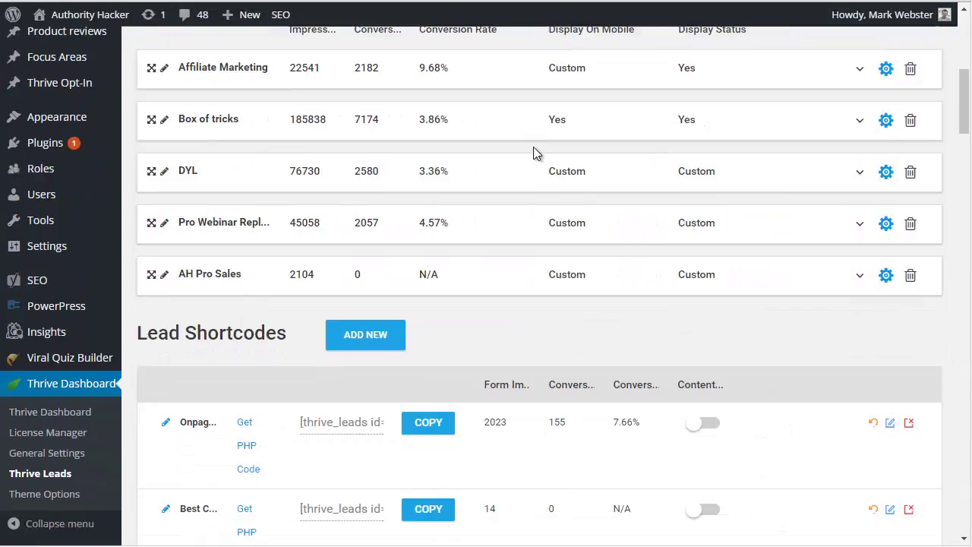
scroll(533, 147, "down", 2)
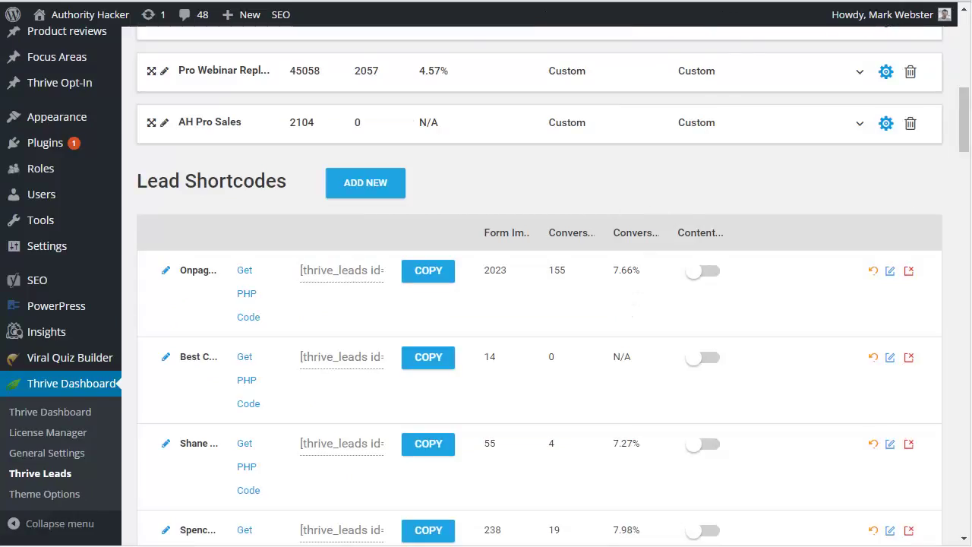
scroll(650, 269, "up", 3)
scroll(645, 278, "down", 2)
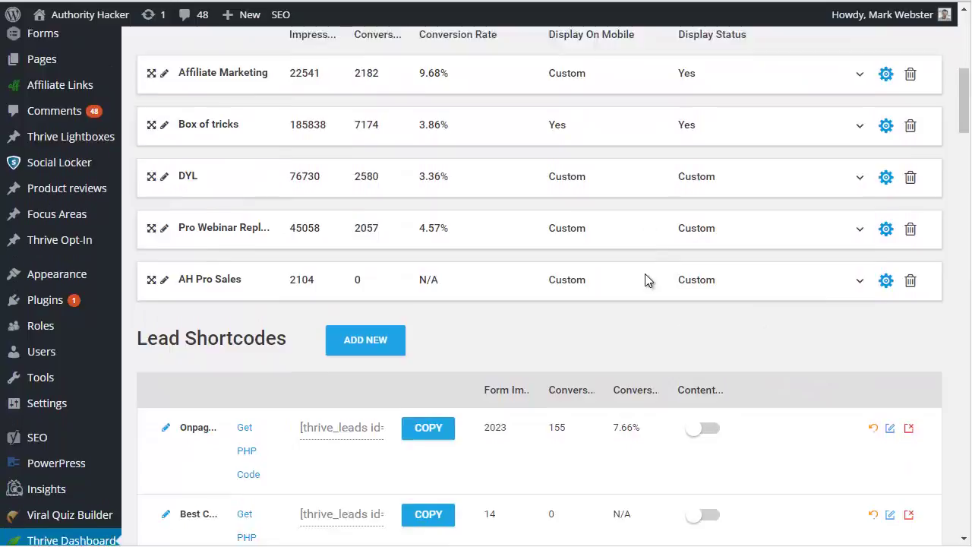
scroll(619, 270, "up", 2)
scroll(676, 323, "down", 5)
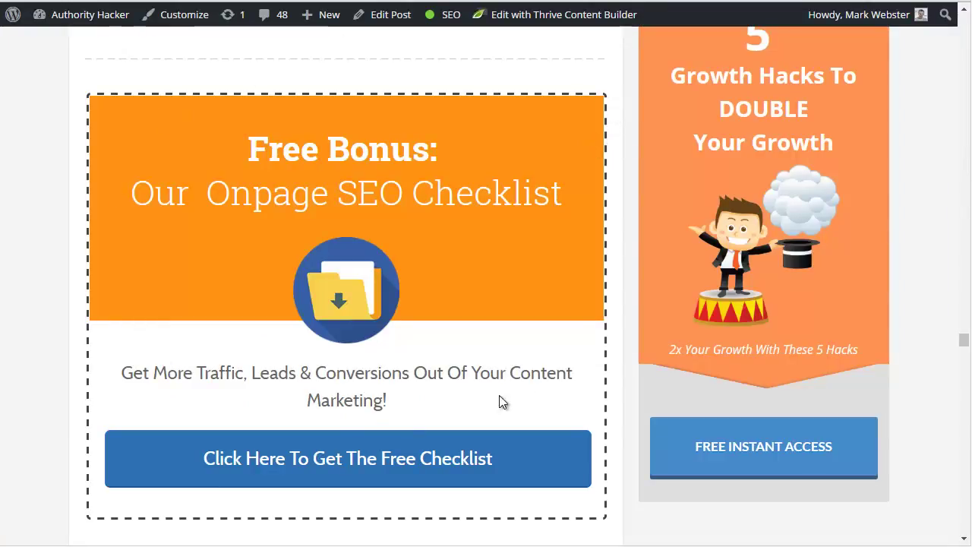
Click the post's Free Bonus checklist box, then return to the Lead Shortcodes table.
left_click(402, 439)
scroll(471, 311, "up", 1)
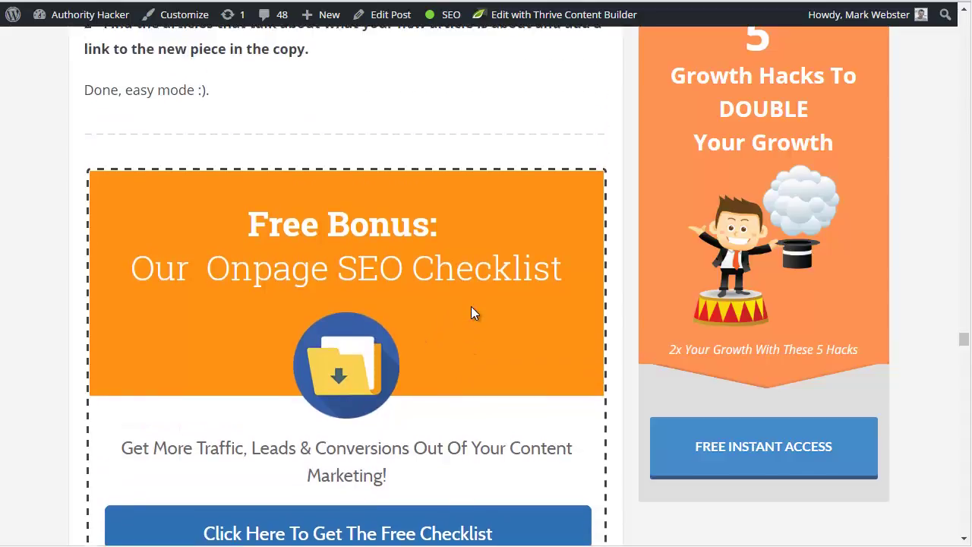
scroll(471, 311, "down", 1)
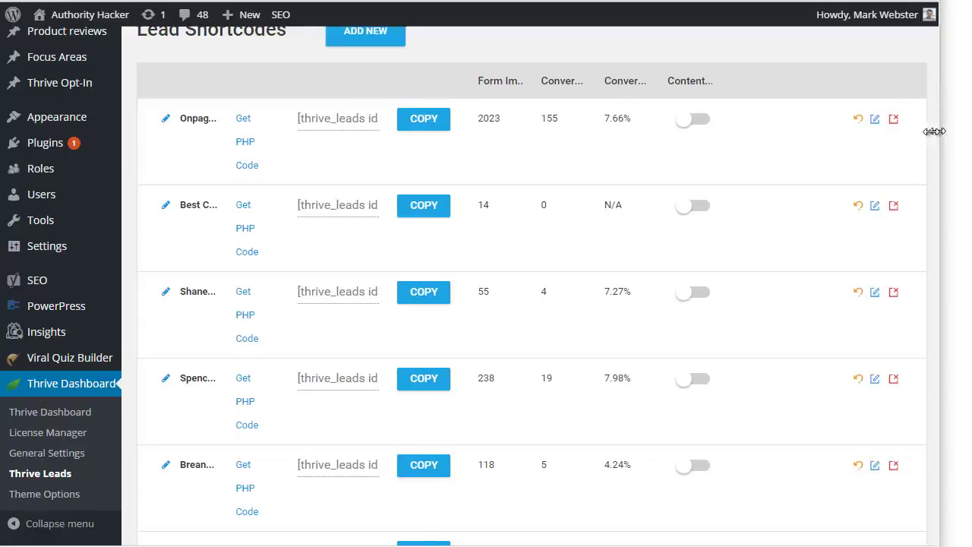
left_click_drag(934, 131, 966, 133)
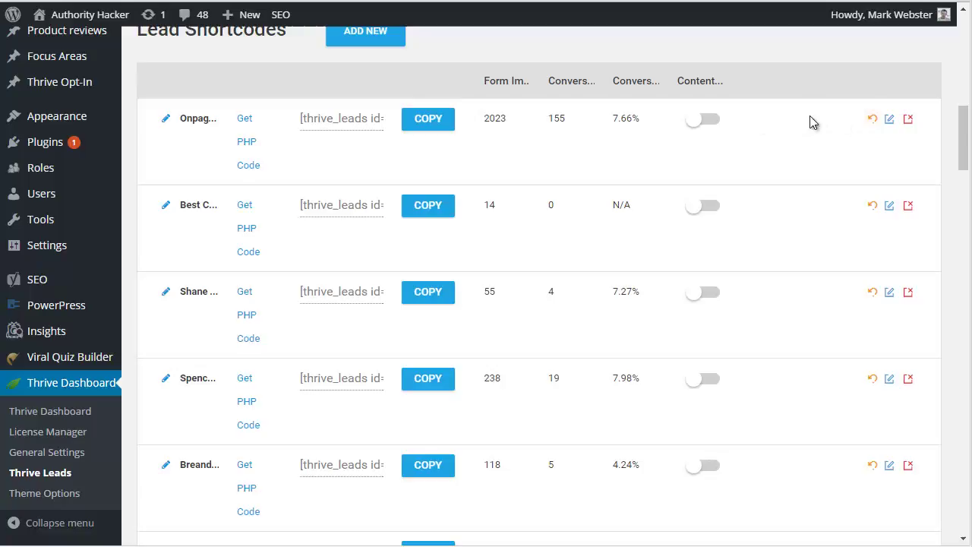
scroll(816, 161, "up", 1)
scroll(817, 161, "down", 2)
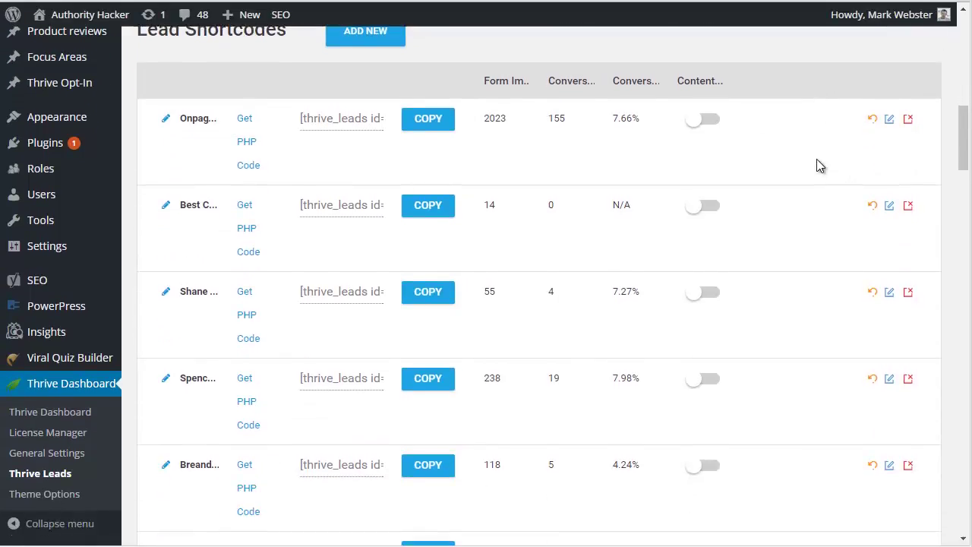
scroll(816, 161, "up", 9)
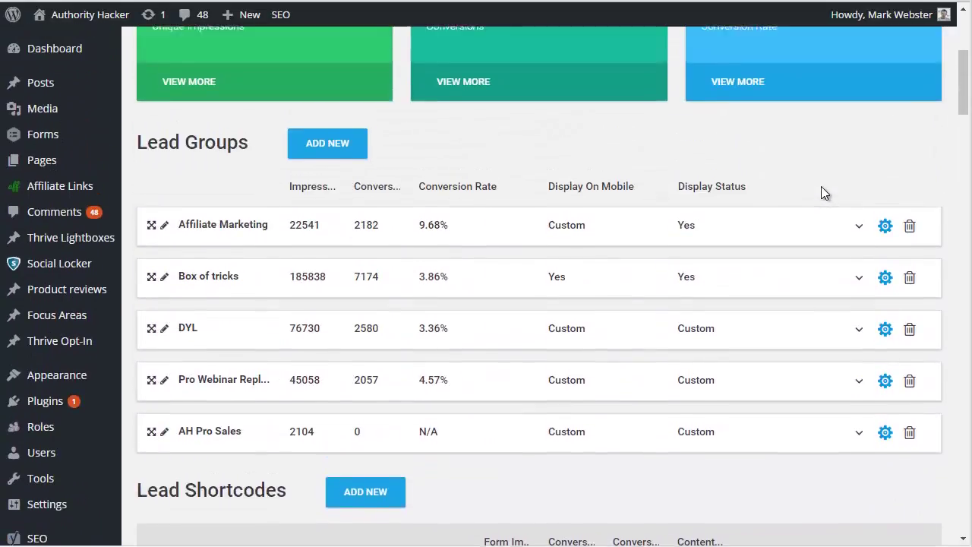
scroll(823, 199, "down", 8)
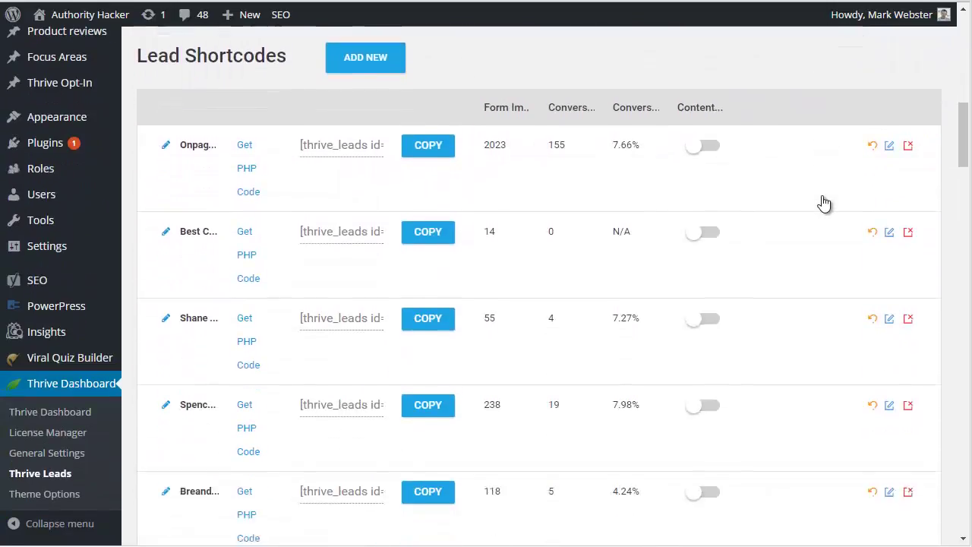
scroll(818, 192, "up", 1)
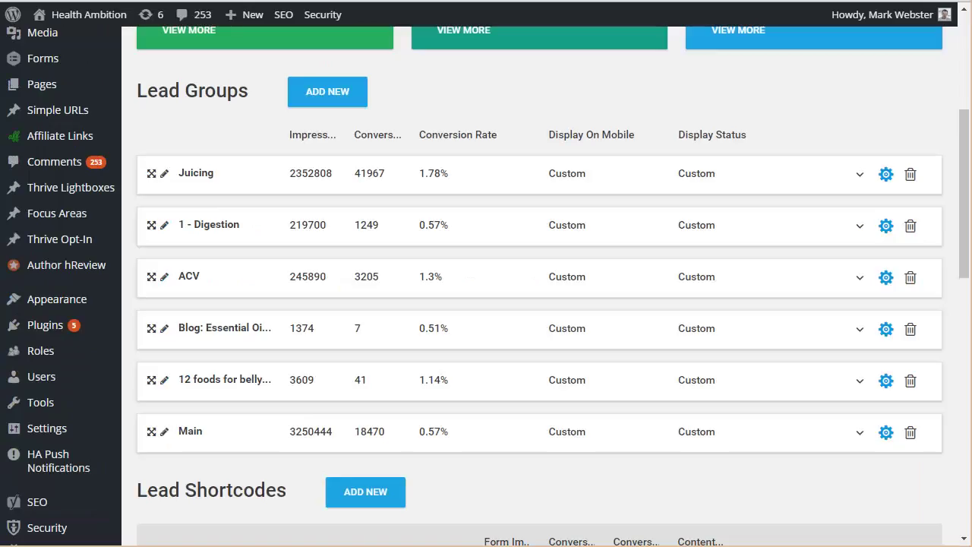
Scroll Health Ambition's Thrive Leads dashboard down to its four-entry Lead Shortcodes table.
scroll(512, 269, "down", 4)
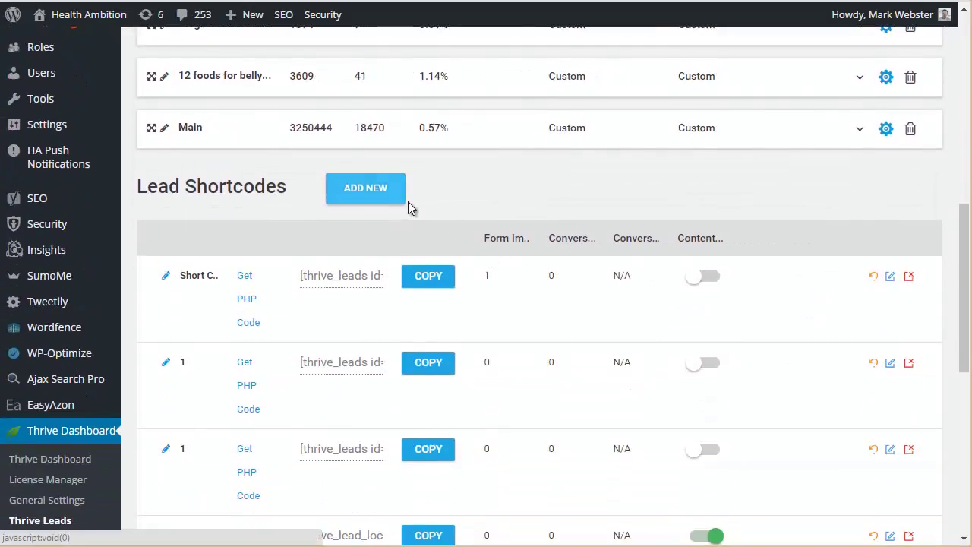
scroll(393, 179, "down", 2)
scroll(336, 255, "up", 1)
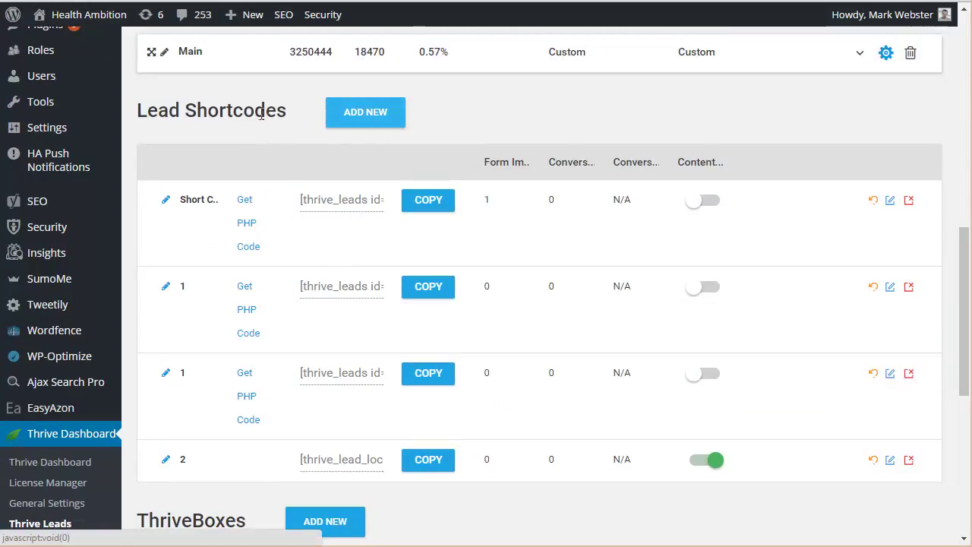
scroll(265, 191, "down", 1)
scroll(265, 180, "up", 1)
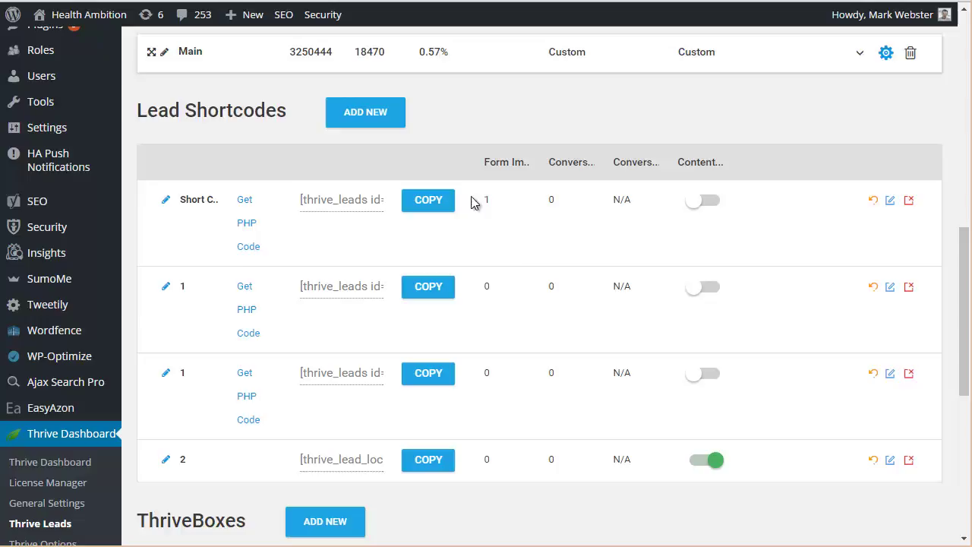
Add a lead shortcode named 'test' and select its shortcode embed text in the list.
left_click(373, 124)
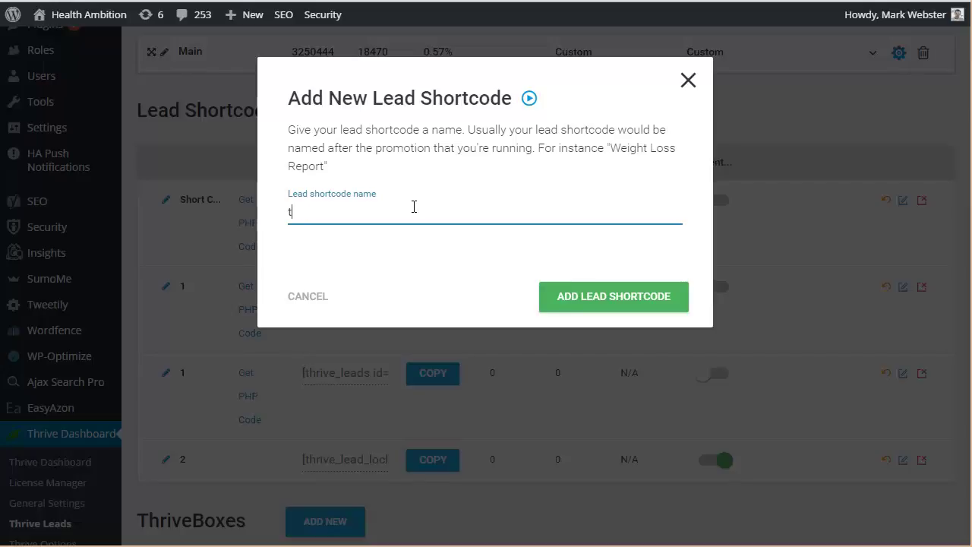
left_click(613, 293)
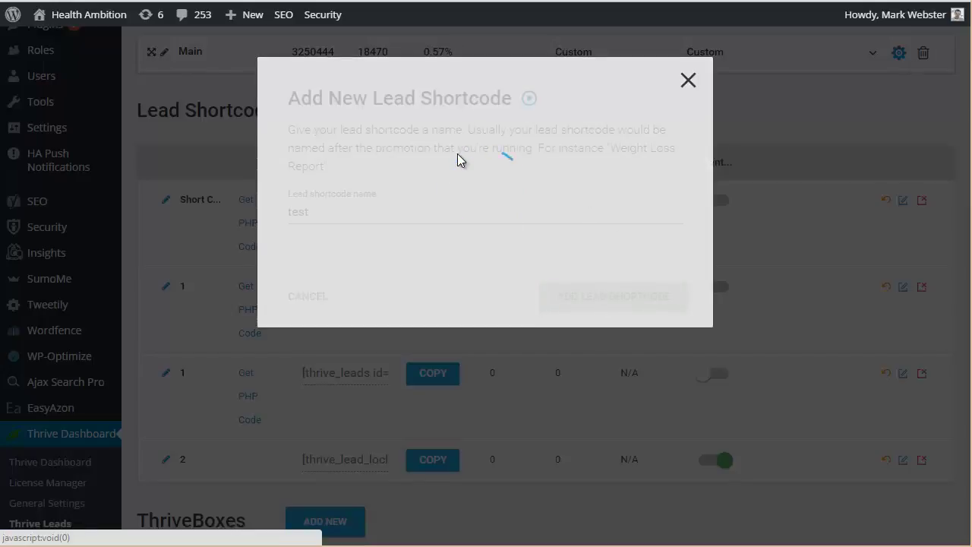
scroll(434, 215, "down", 2)
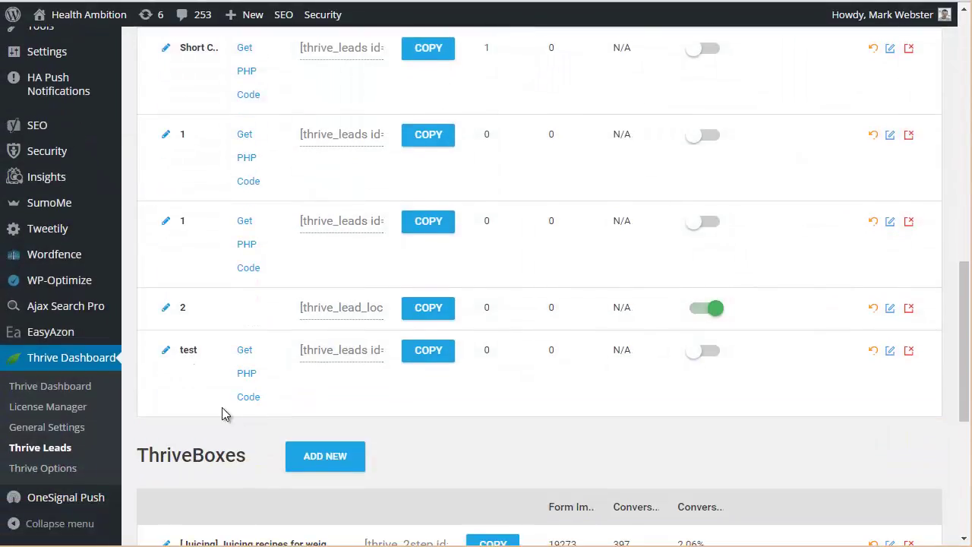
scroll(354, 386, "up", 2)
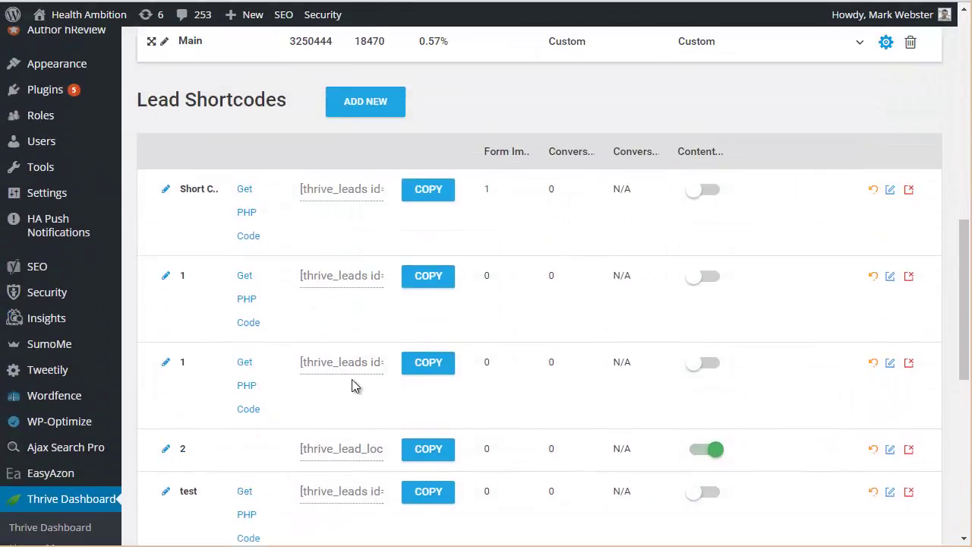
scroll(356, 395, "down", 2)
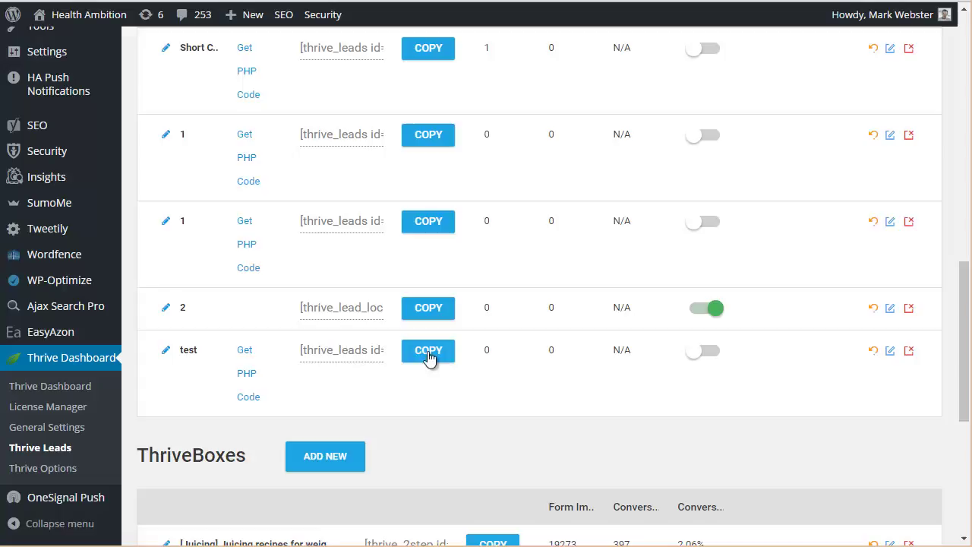
left_click_drag(316, 355, 280, 357)
Open the test shortcode for editing and create a form named 'test' inside it.
left_click(326, 354)
left_click(327, 354)
left_click(890, 352)
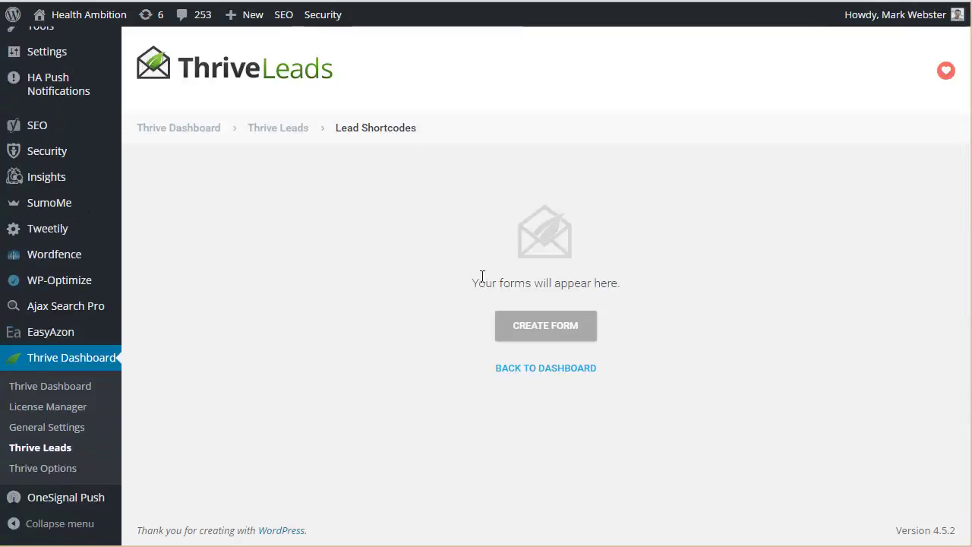
left_click(526, 327)
type("test")
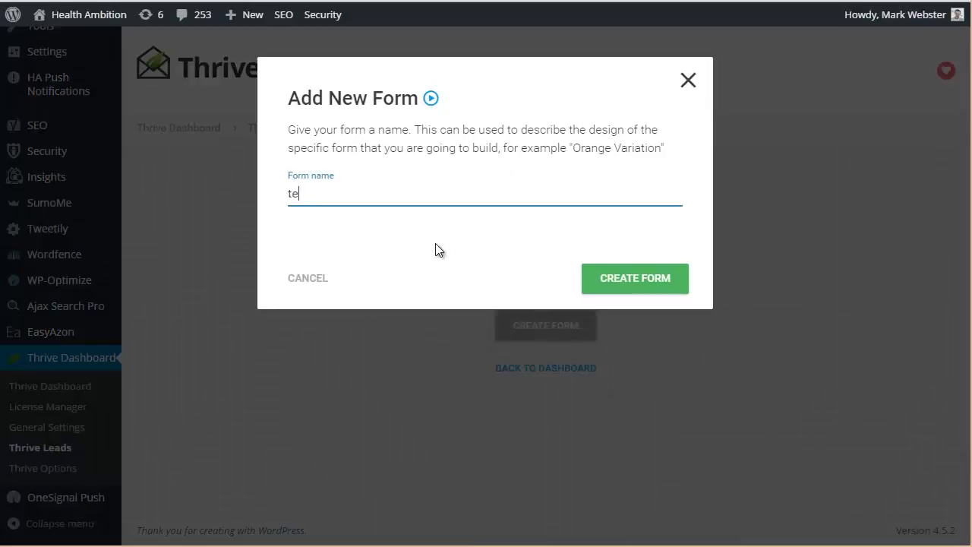
left_click(642, 281)
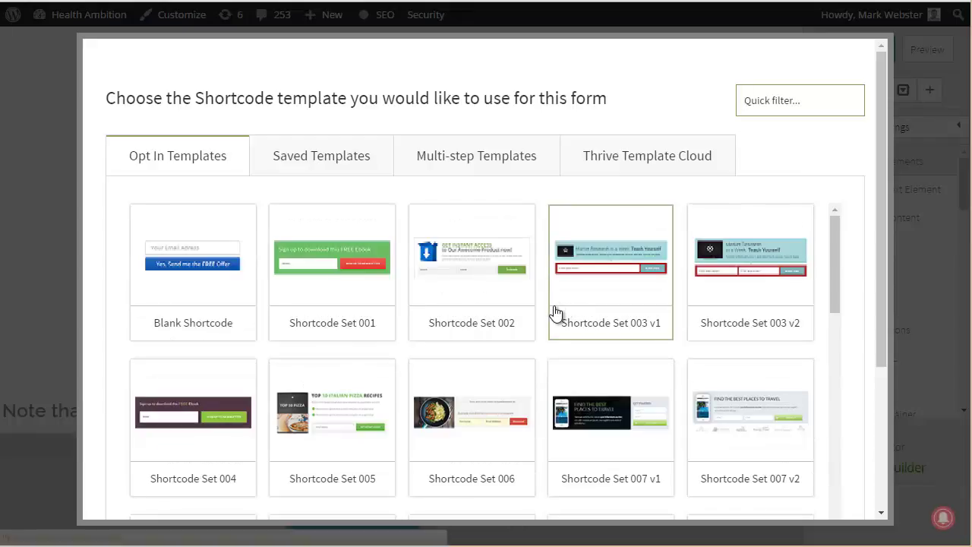
Browse the templates and pick Shortcode multi-step set 051 from the Multi-step Templates.
scroll(526, 316, "down", 10)
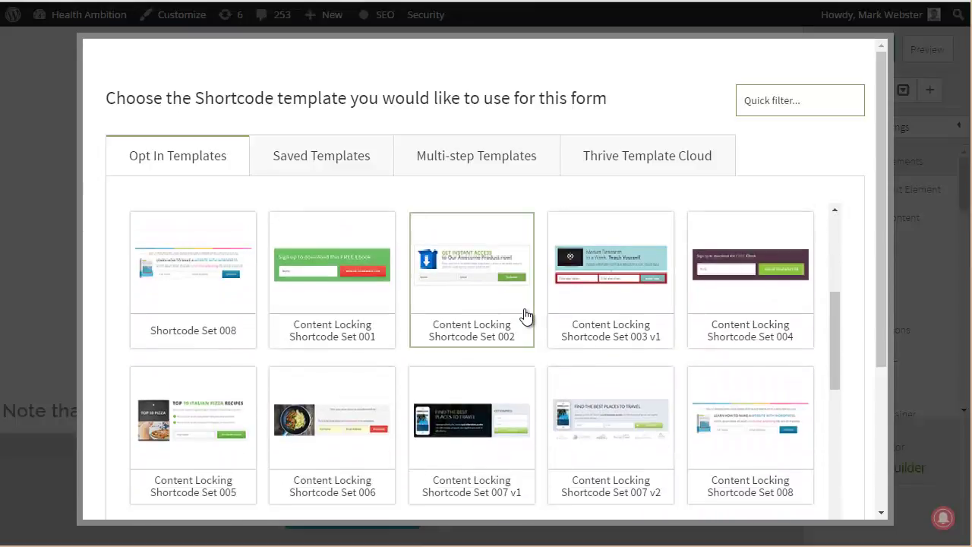
scroll(793, 306, "down", 12)
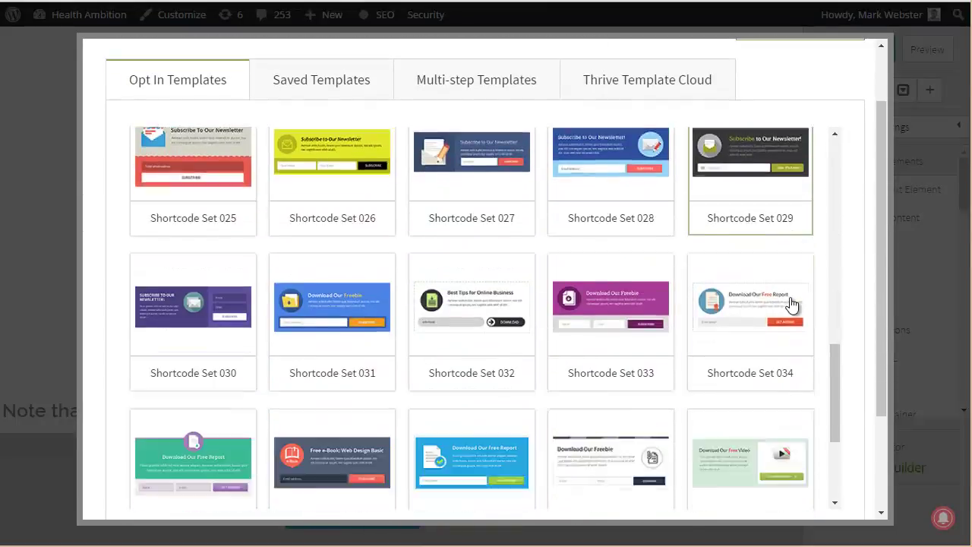
left_click_drag(836, 431, 844, 163)
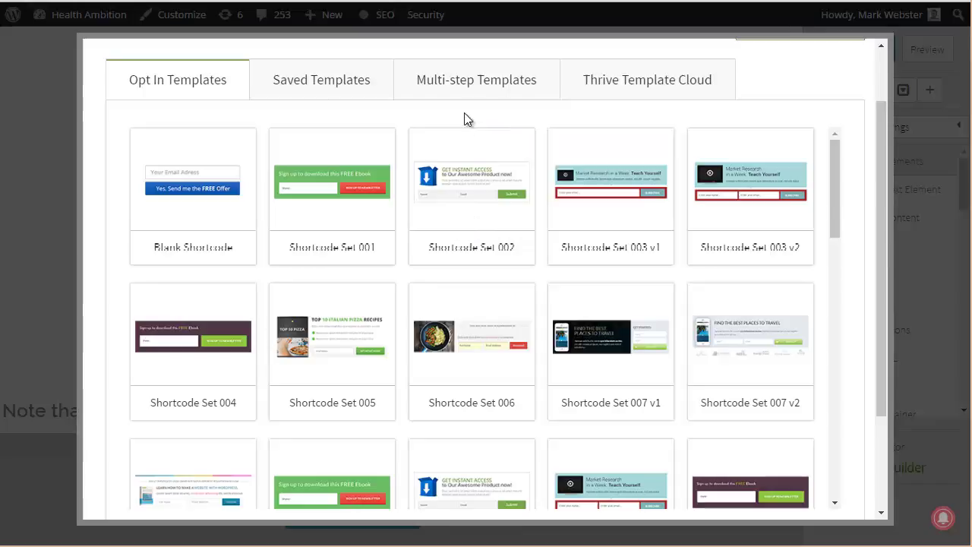
left_click(450, 89)
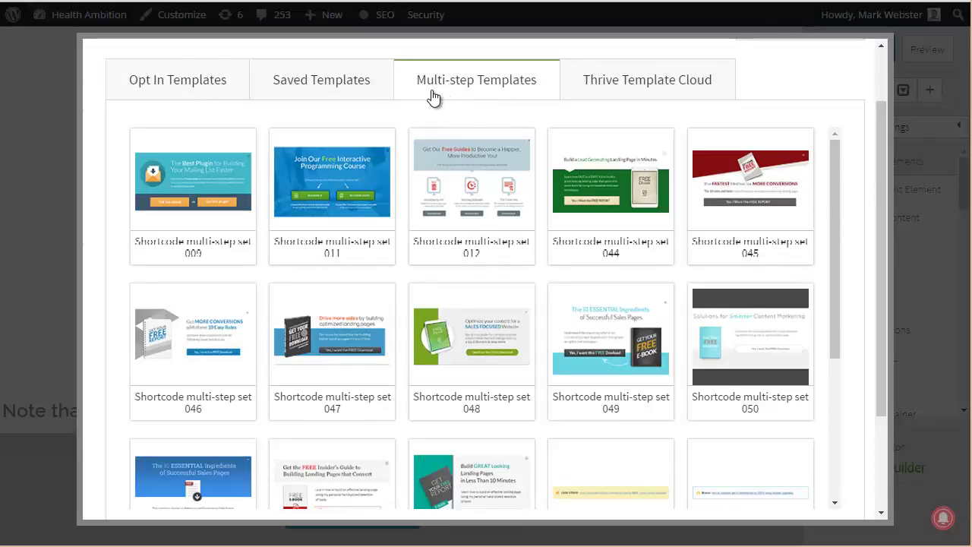
left_click_drag(839, 196, 826, 250)
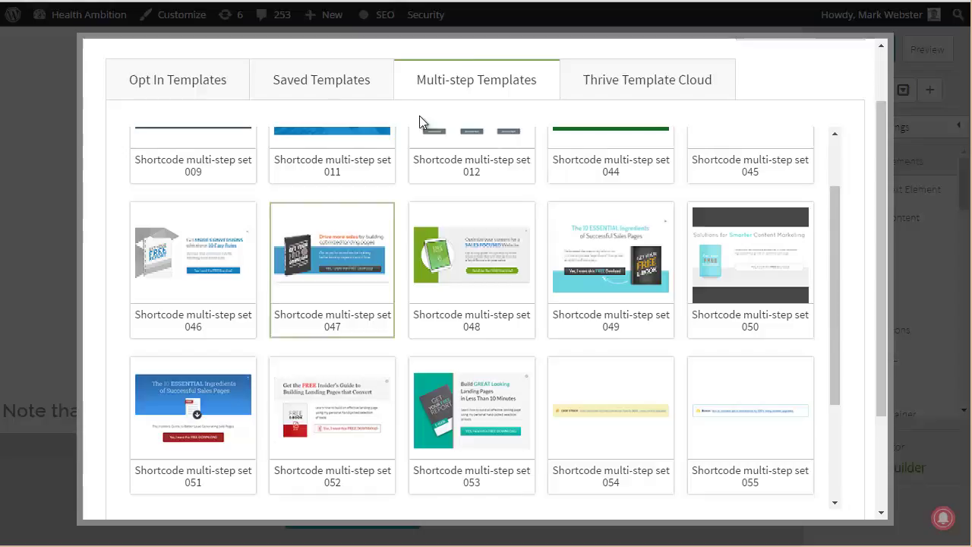
left_click(194, 90)
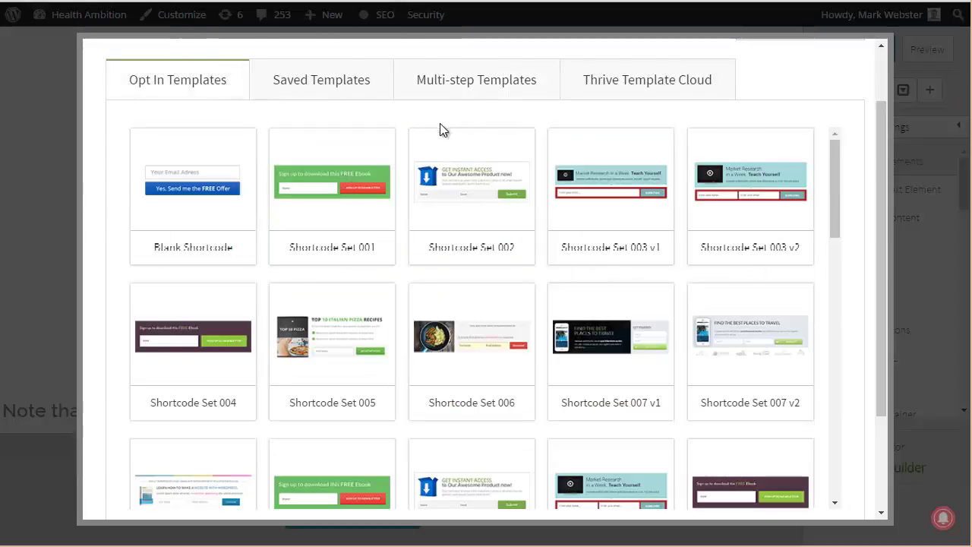
left_click(489, 79)
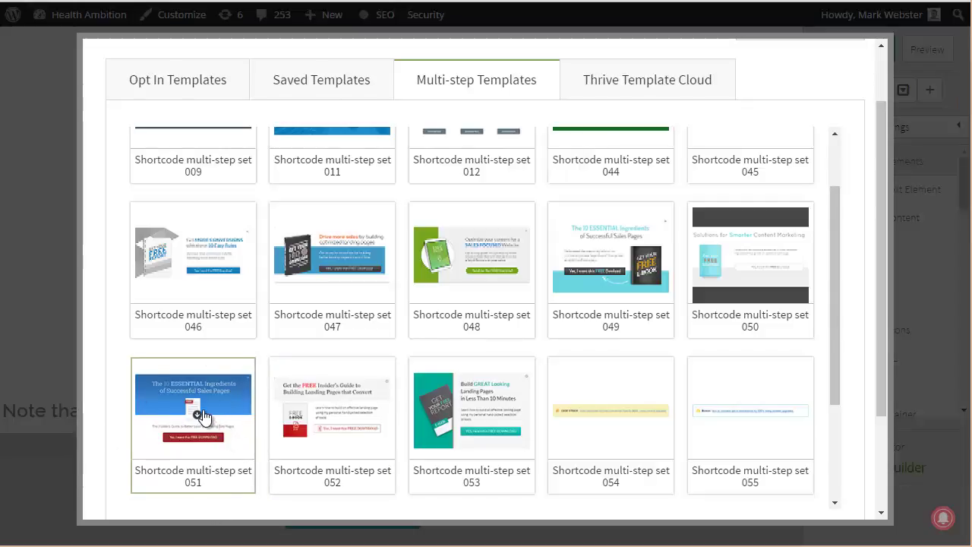
scroll(186, 430, "down", 2)
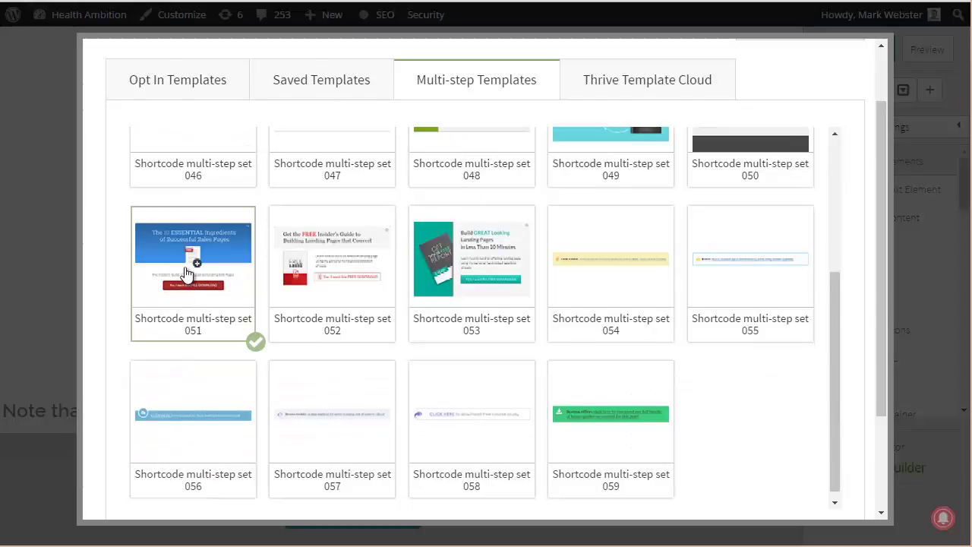
scroll(365, 281, "down", 1)
scroll(759, 437, "down", 2)
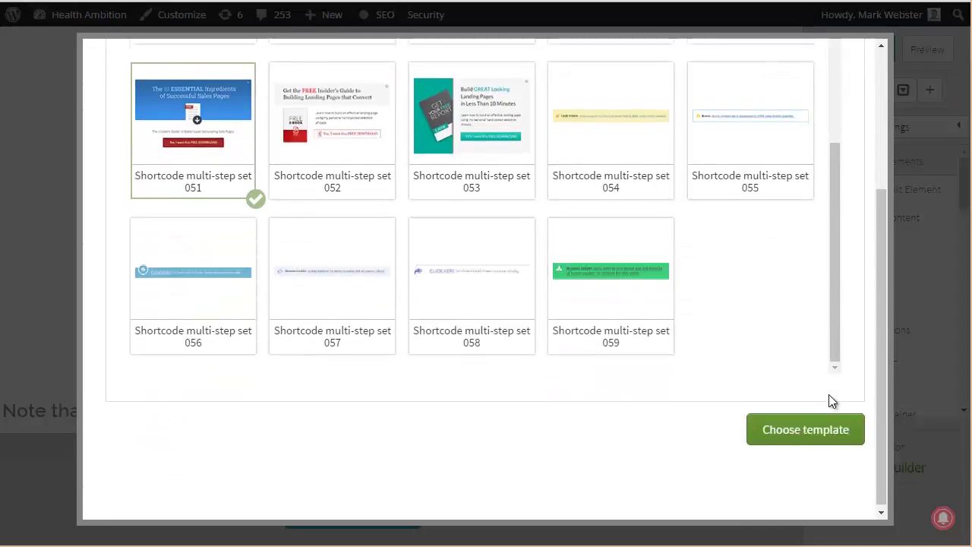
Apply the multi-step set 051 template and scroll through the resulting form.
left_click(805, 429)
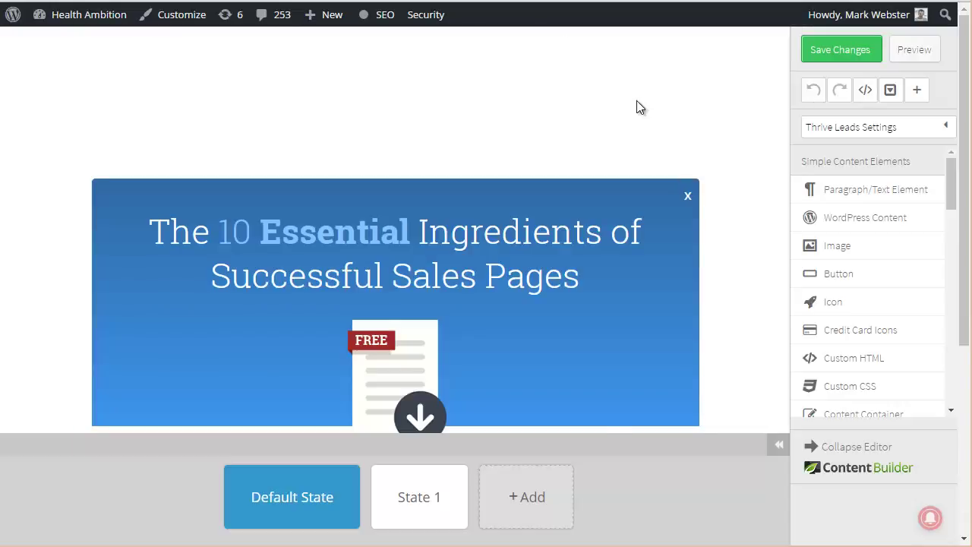
scroll(637, 108, "down", 2)
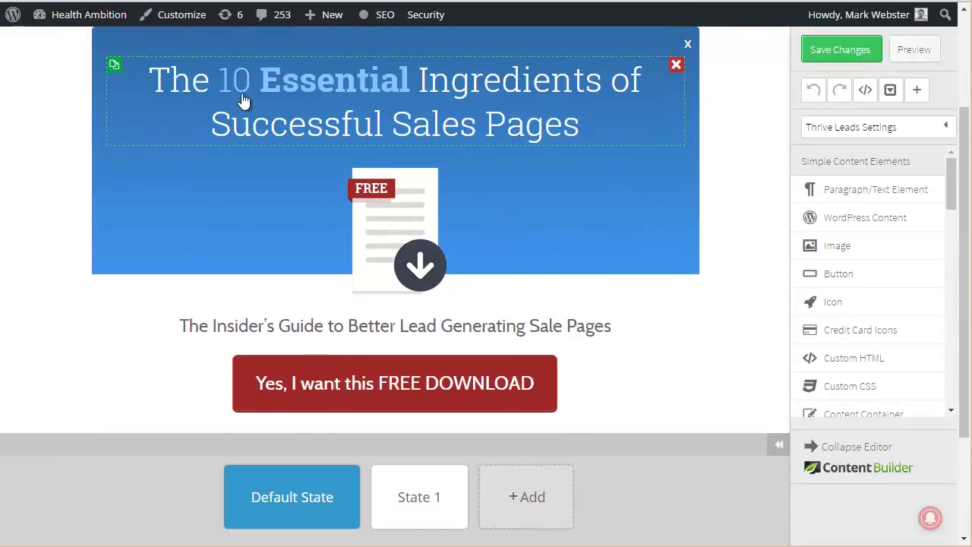
scroll(373, 135, "down", 1)
scroll(250, 98, "up", 2)
scroll(415, 61, "down", 1)
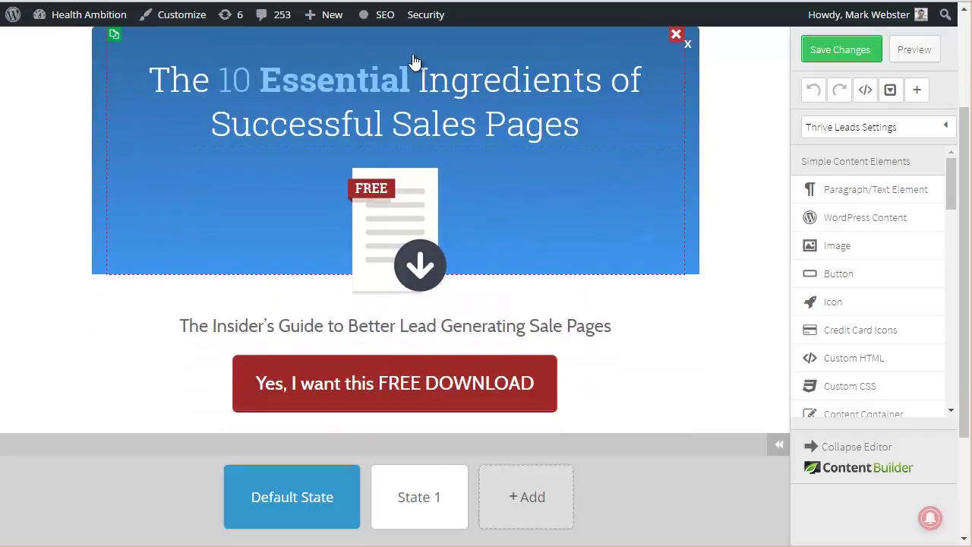
scroll(126, 346, "down", 1)
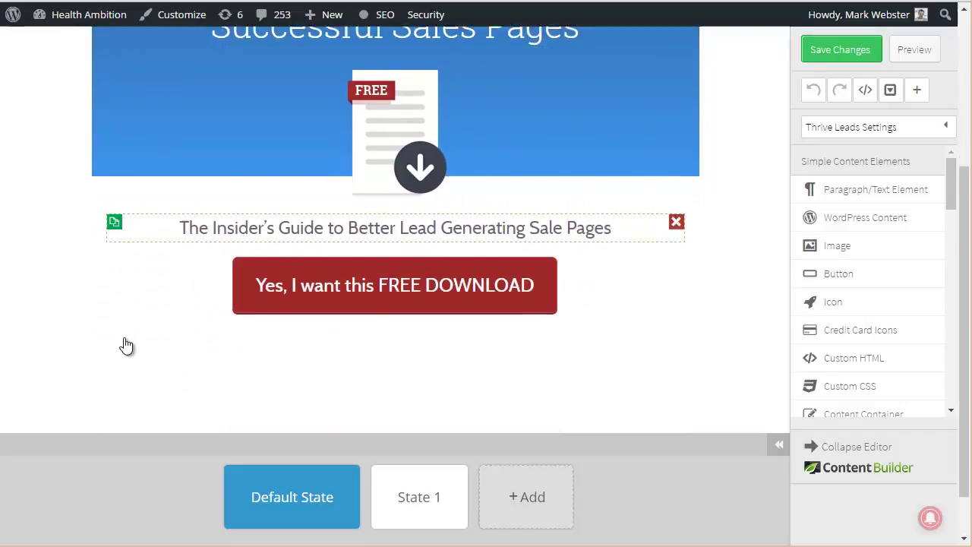
scroll(126, 346, "down", 1)
scroll(679, 245, "up", 4)
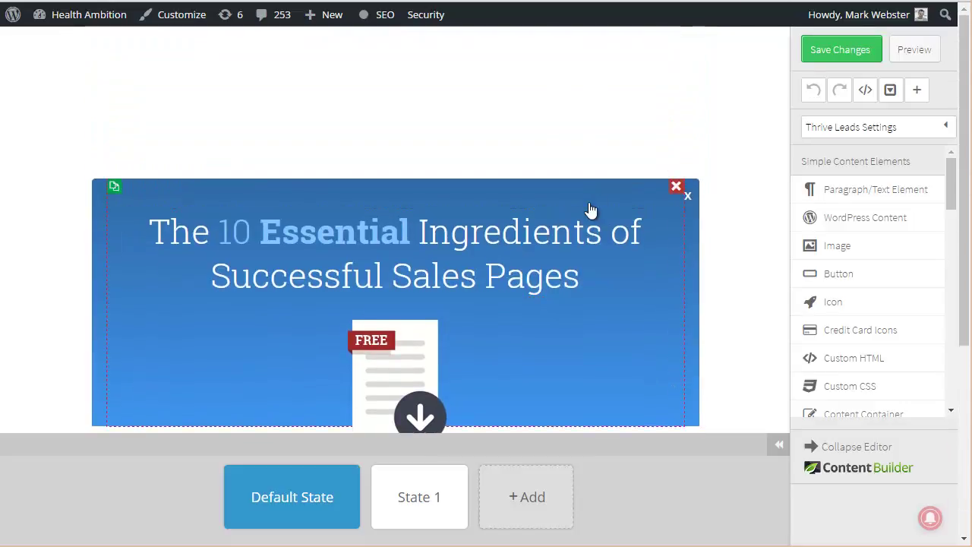
scroll(591, 209, "down", 3)
scroll(437, 254, "up", 2)
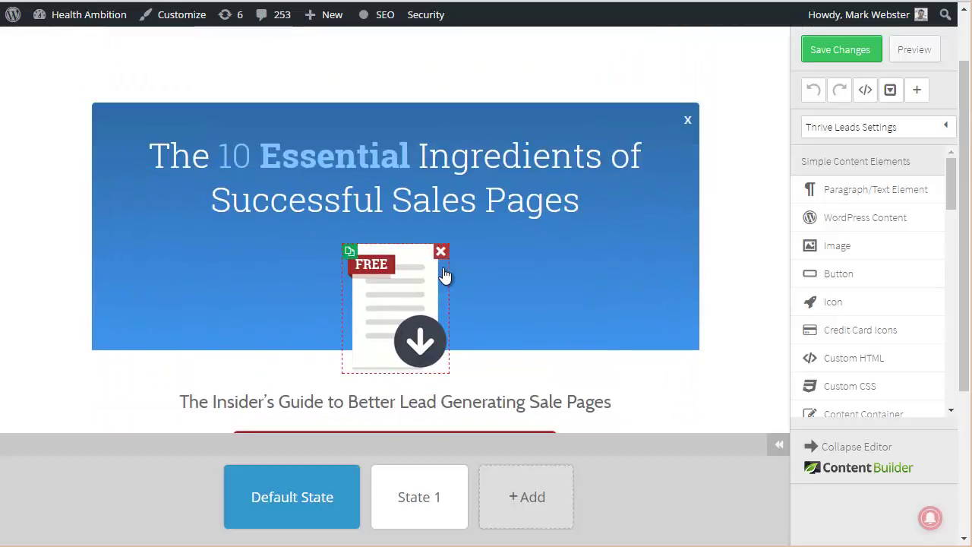
Inspect the settings of the FREE document image and the blue header box, closing each.
left_click(368, 308)
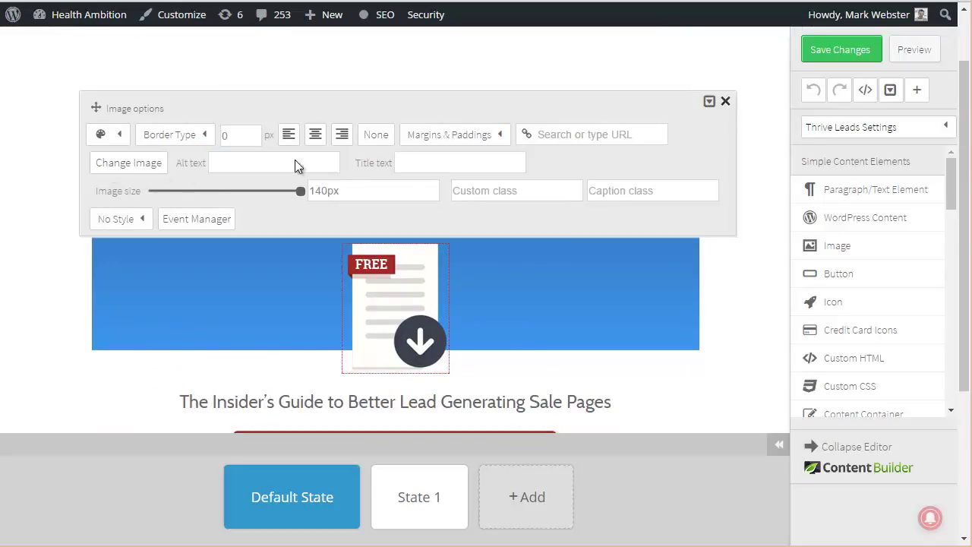
left_click(729, 103)
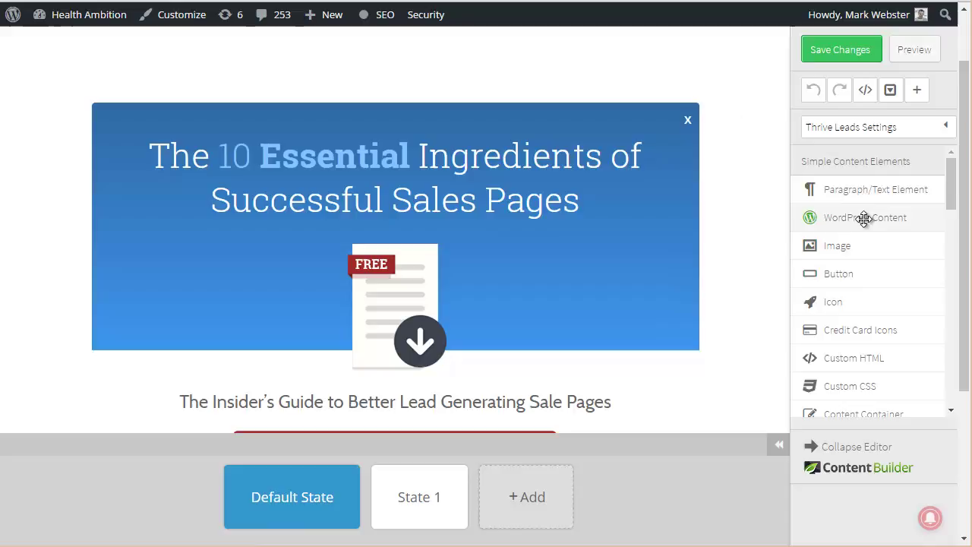
scroll(865, 219, "down", 3)
scroll(865, 220, "down", 3)
scroll(486, 284, "down", 2)
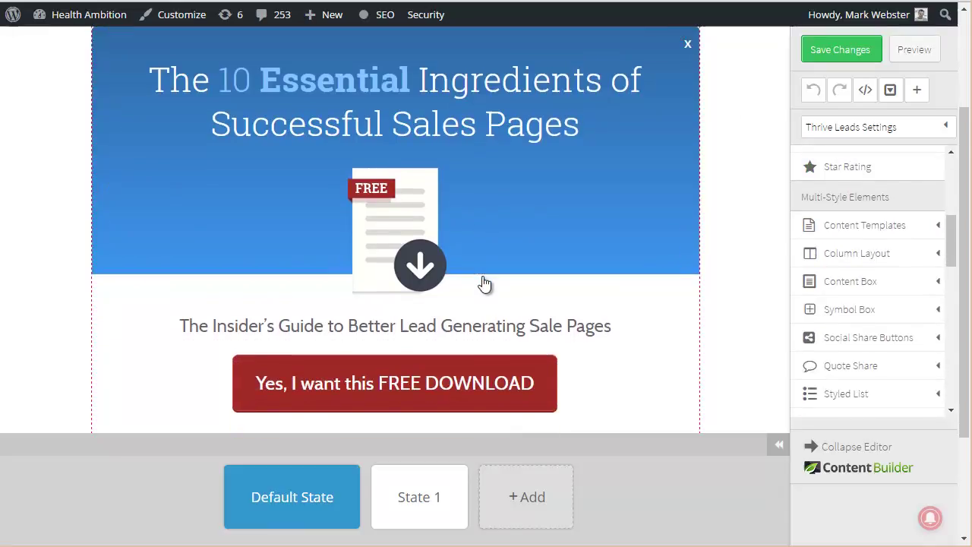
scroll(567, 221, "up", 1)
left_click(566, 213)
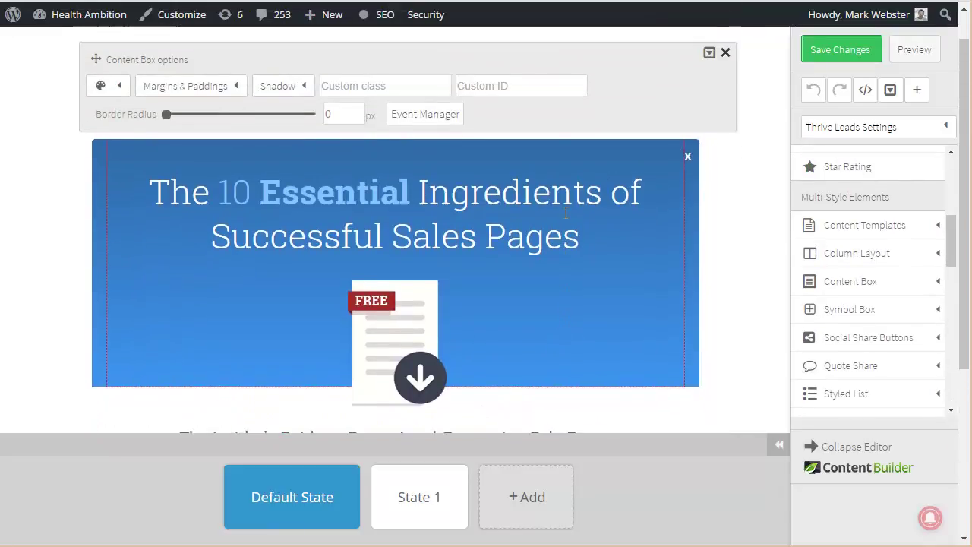
left_click(709, 256)
Select the 10 Essential Ingredients heading for editing, then deselect it and review the form.
left_click(389, 206)
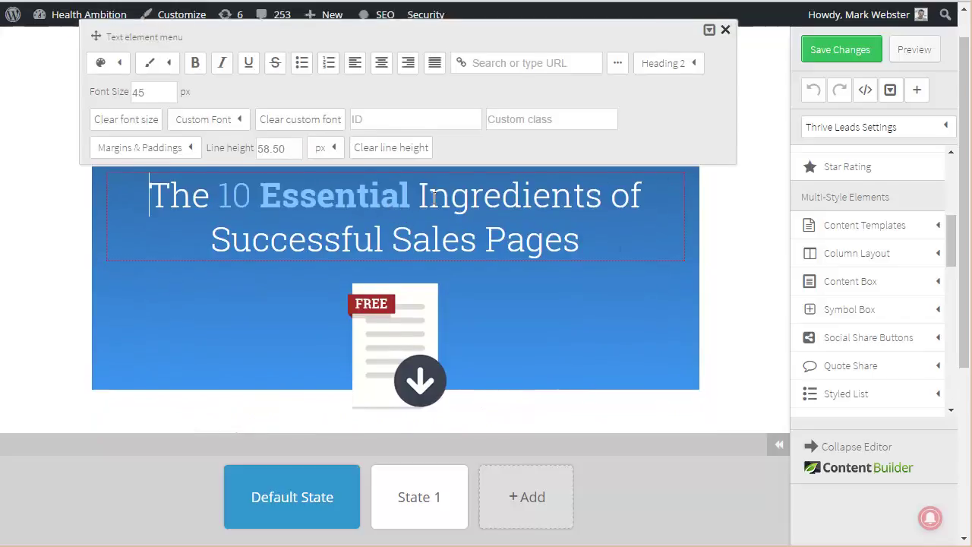
left_click(421, 225)
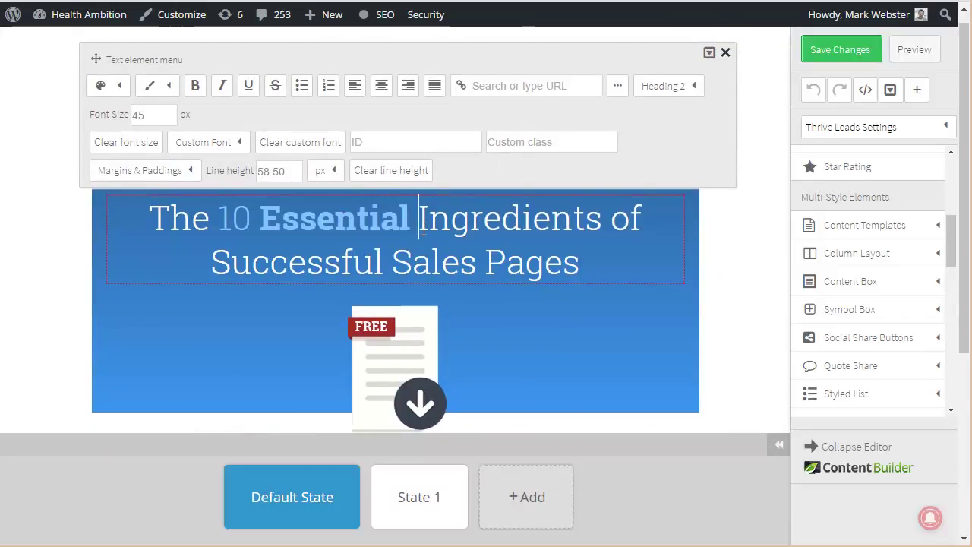
left_click(717, 313)
scroll(679, 269, "down", 4)
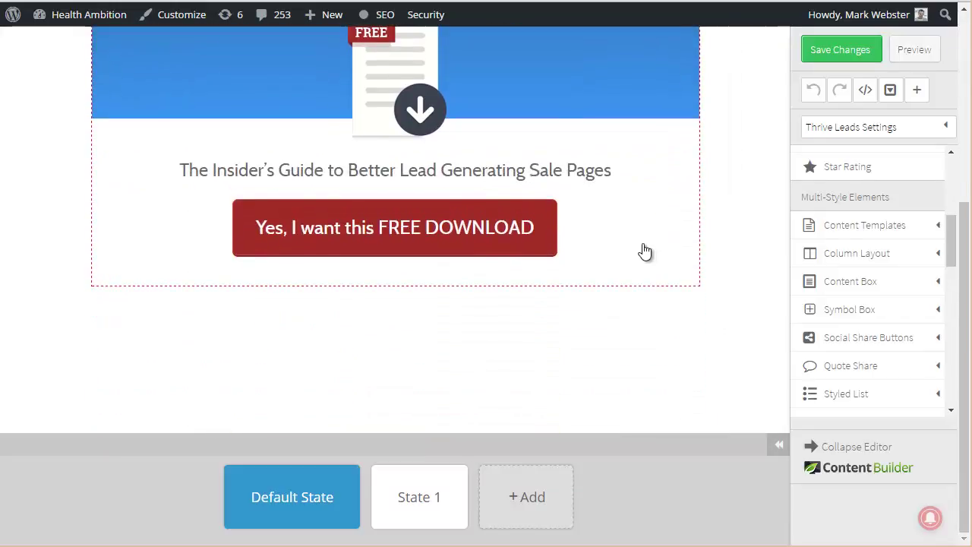
scroll(645, 251, "up", 2)
scroll(645, 252, "up", 3)
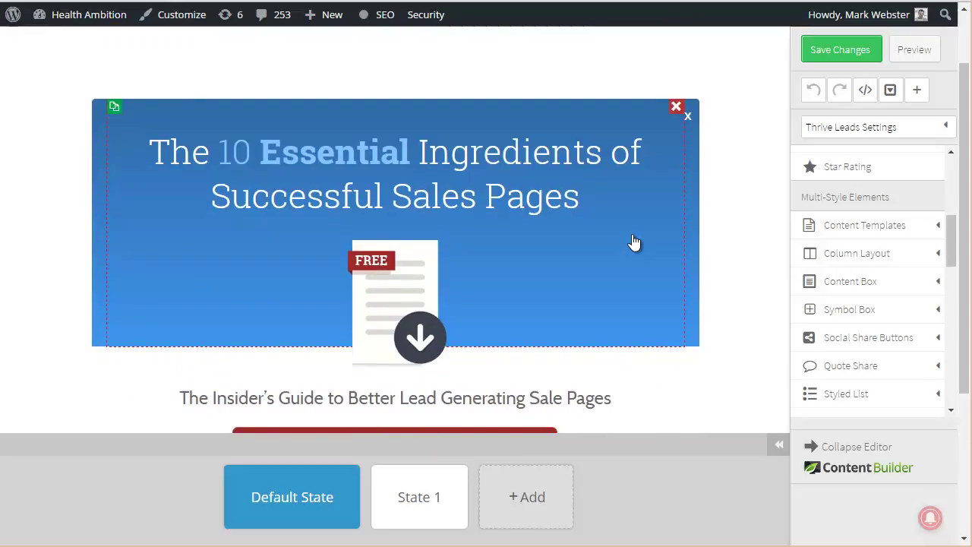
scroll(293, 54, "down", 7)
scroll(419, 189, "up", 6)
scroll(390, 139, "down", 2)
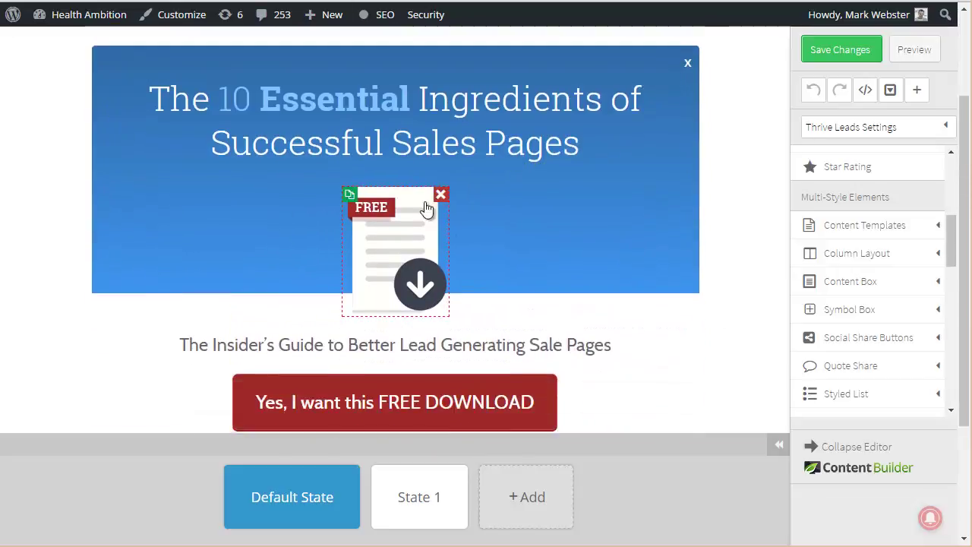
scroll(321, 204, "up", 2)
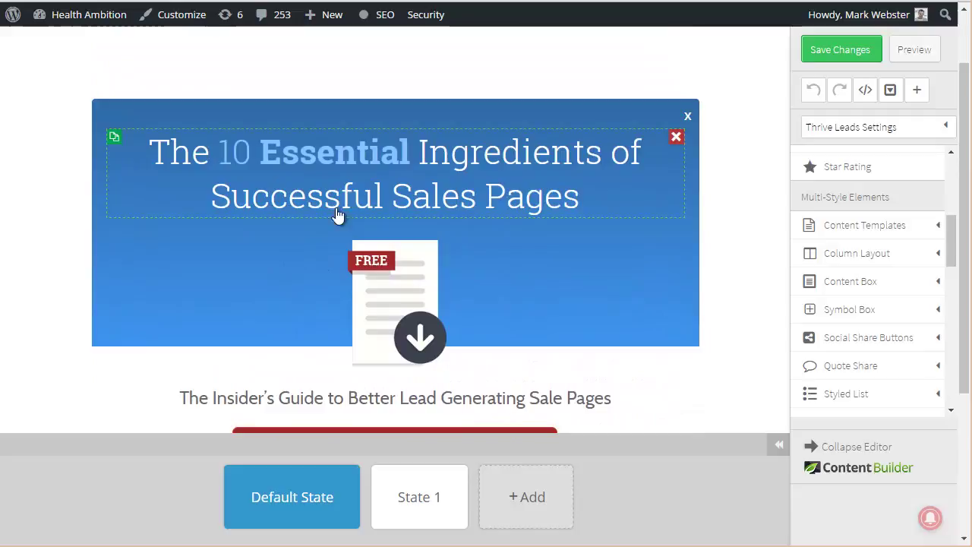
scroll(336, 217, "down", 1)
scroll(340, 222, "down", 5)
scroll(340, 222, "up", 4)
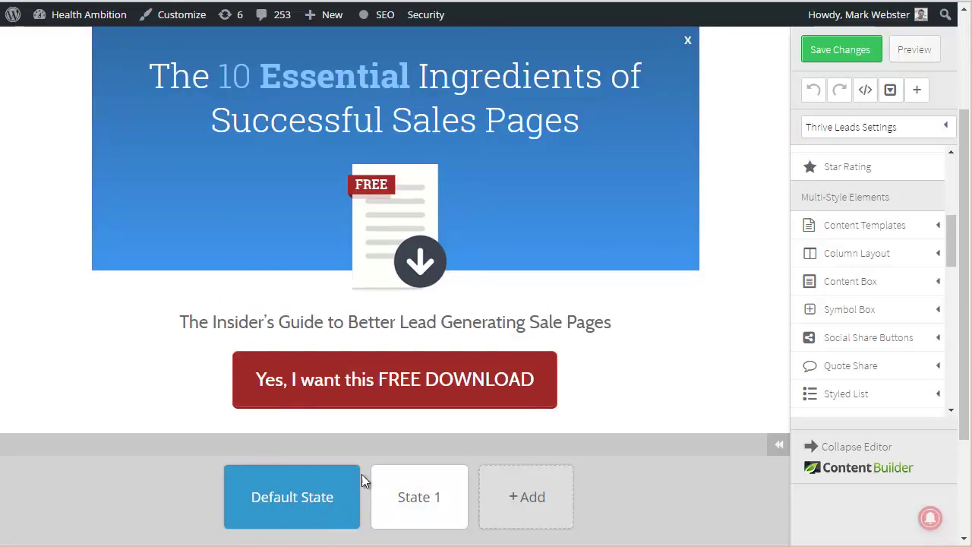
Show State 1 with the 'Sign up Below to access your FREE PRODUCT' name and email form.
scroll(310, 373, "up", 2)
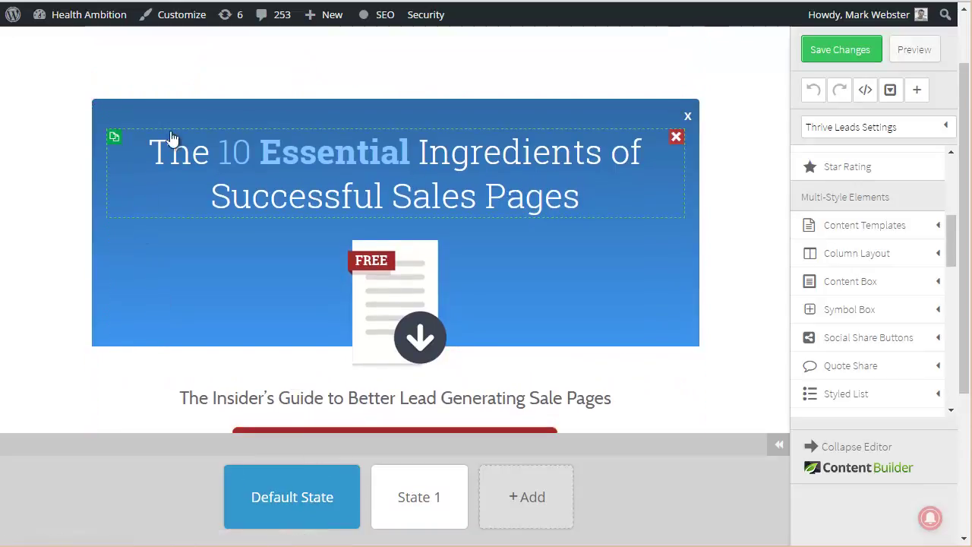
scroll(703, 275, "down", 4)
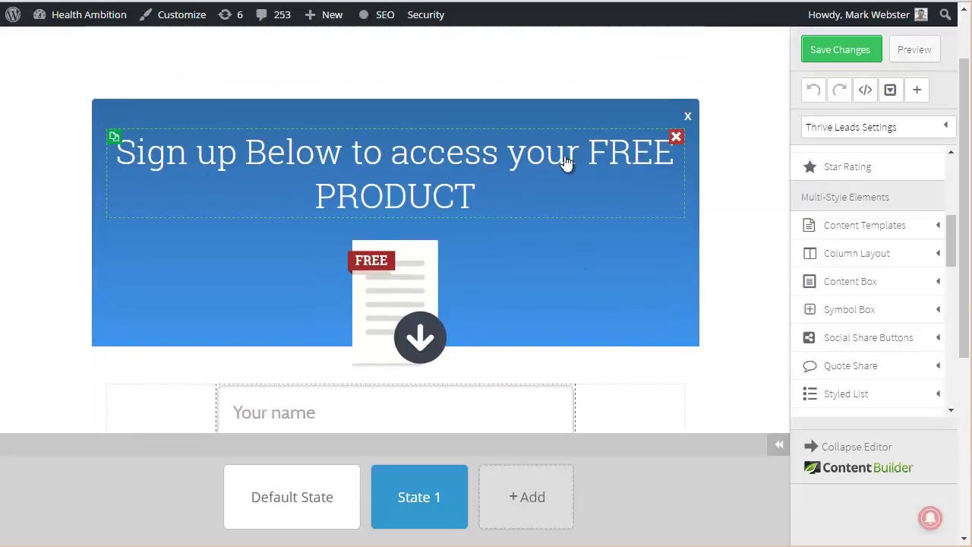
scroll(532, 155, "down", 2)
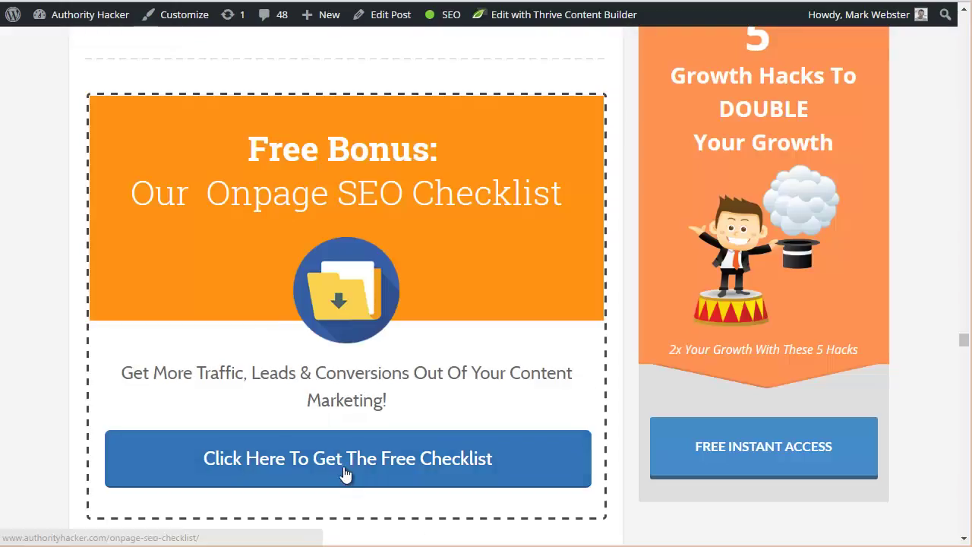
left_click(341, 469)
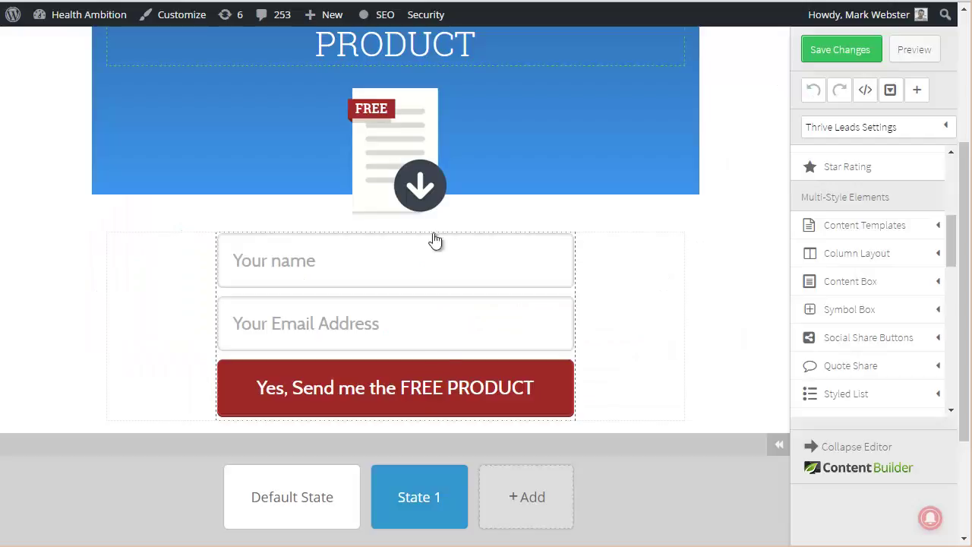
scroll(456, 288, "up", 2)
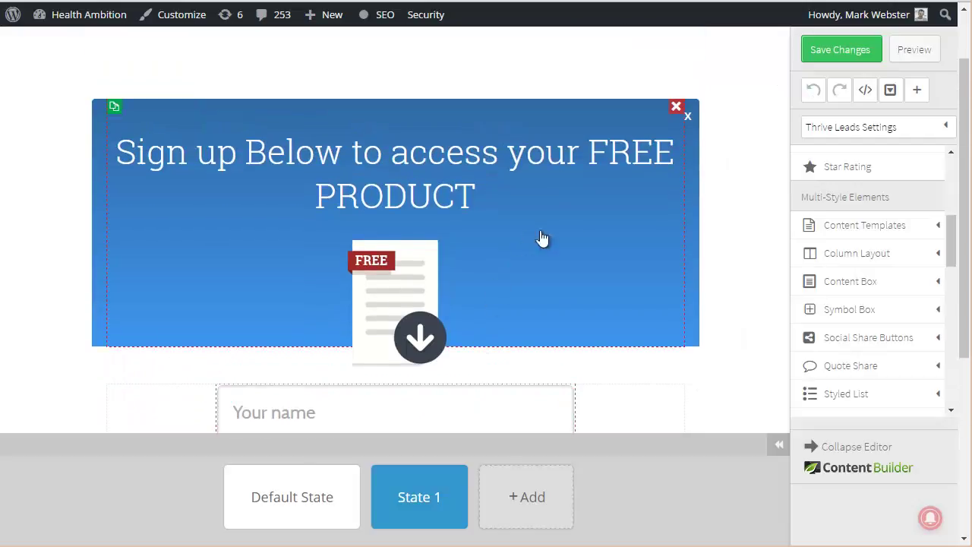
scroll(577, 243, "down", 1)
scroll(538, 216, "down", 1)
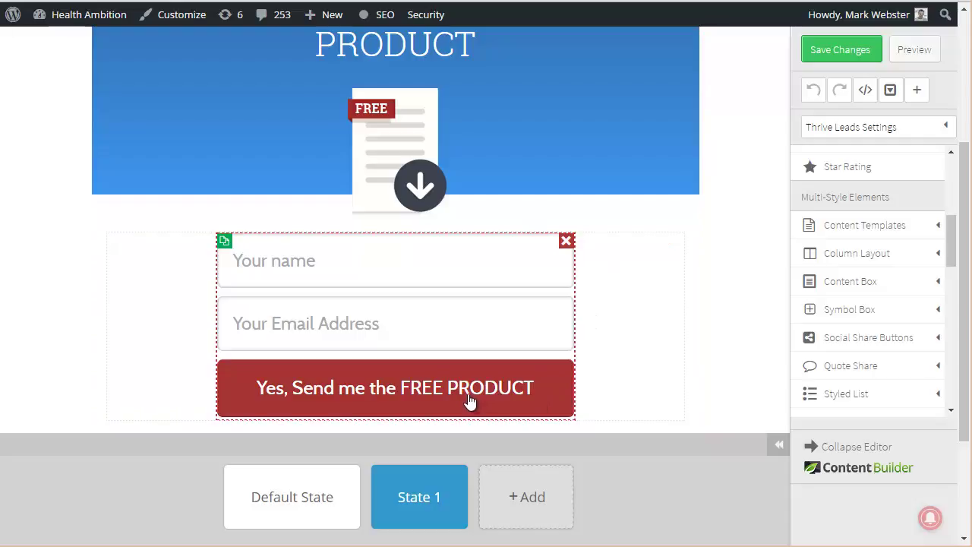
Create an API connection for the form to ActiveCampaign's Segmentation list.
mouse_move(417, 503)
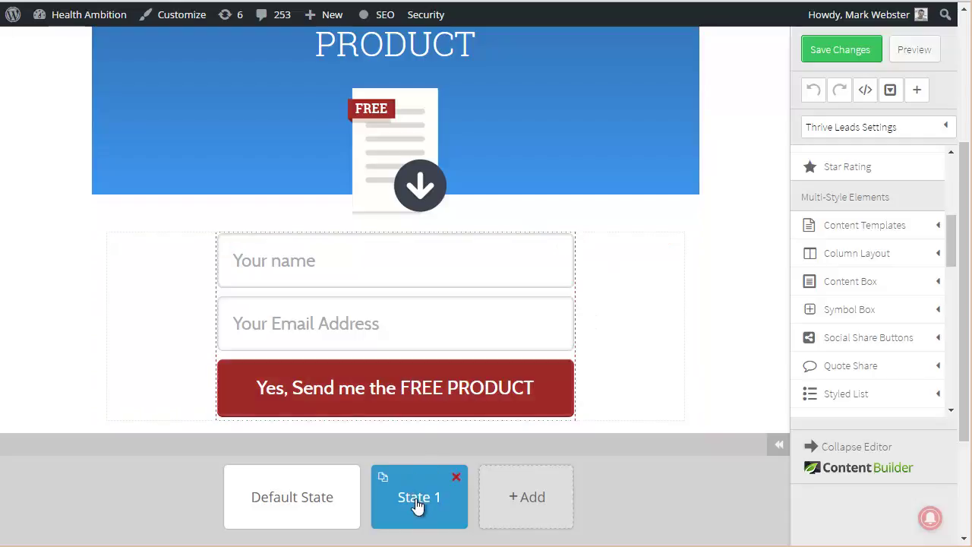
left_click(376, 388)
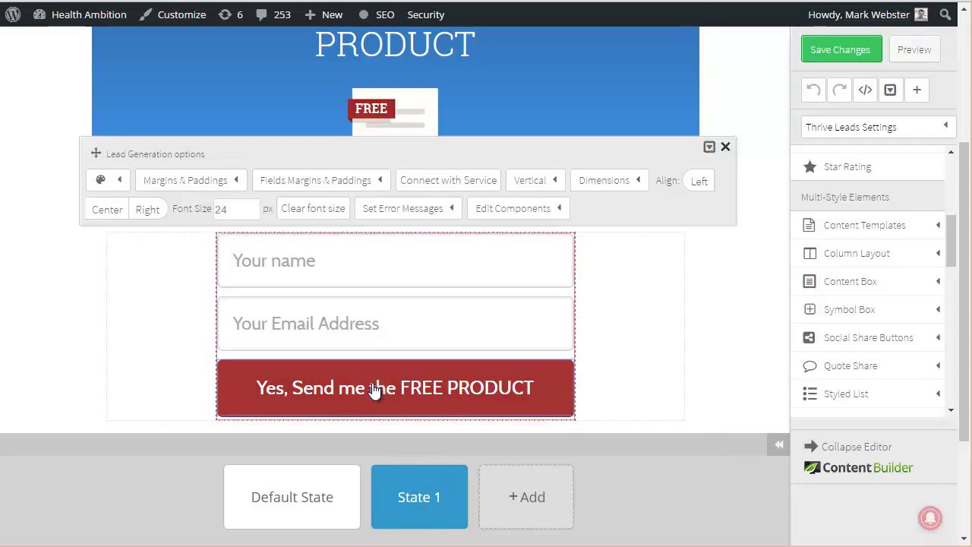
left_click(443, 180)
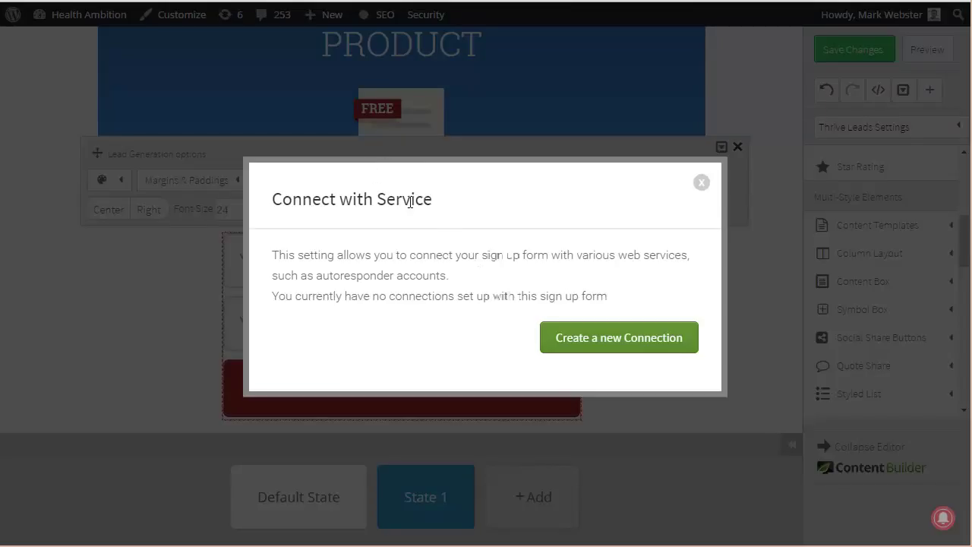
left_click(595, 346)
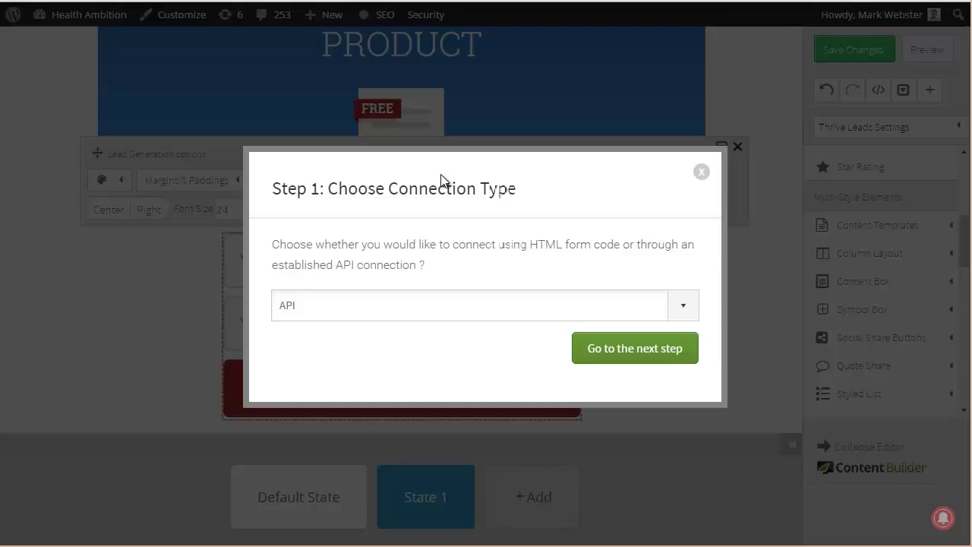
left_click(520, 310)
left_click(562, 327)
left_click(631, 348)
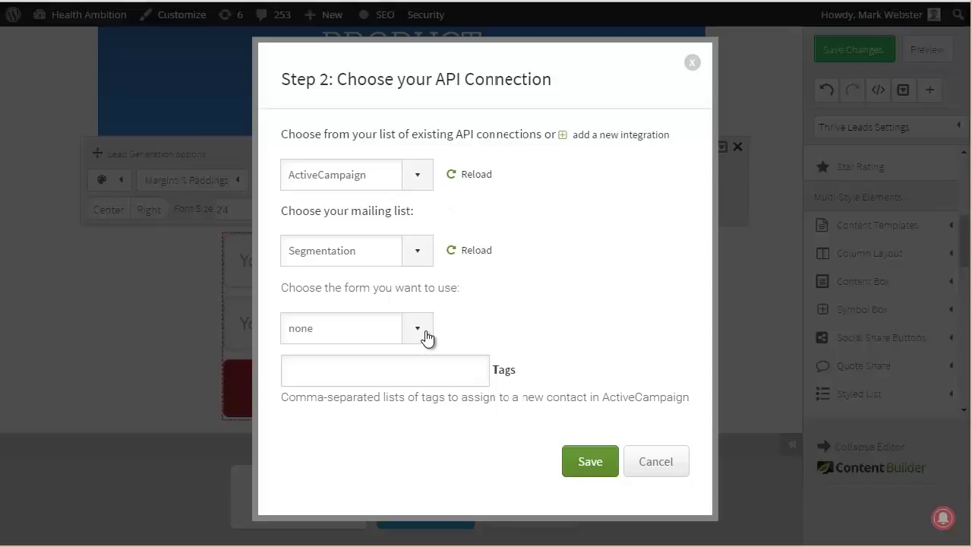
left_click(589, 465)
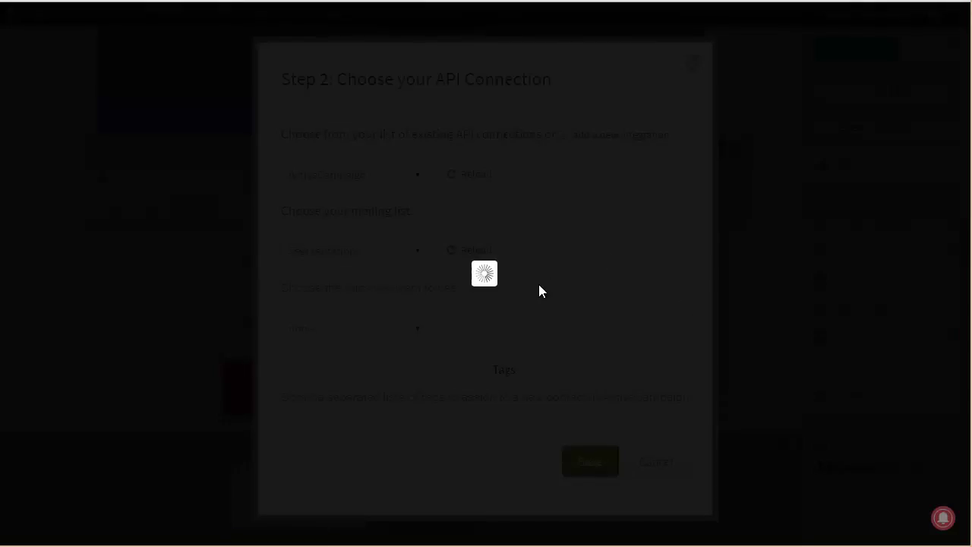
Leave asset delivery off and save the form's service connection settings.
scroll(522, 262, "down", 5)
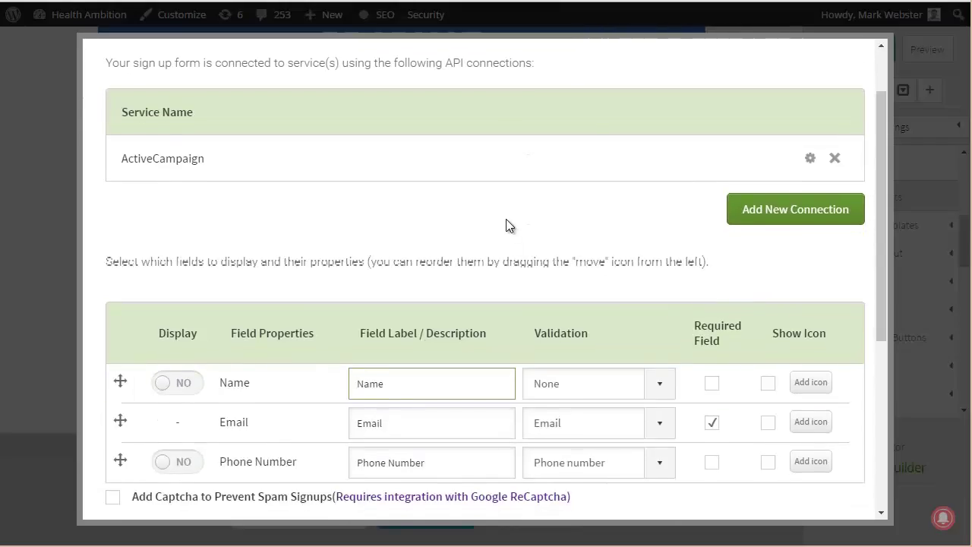
scroll(589, 281, "down", 1)
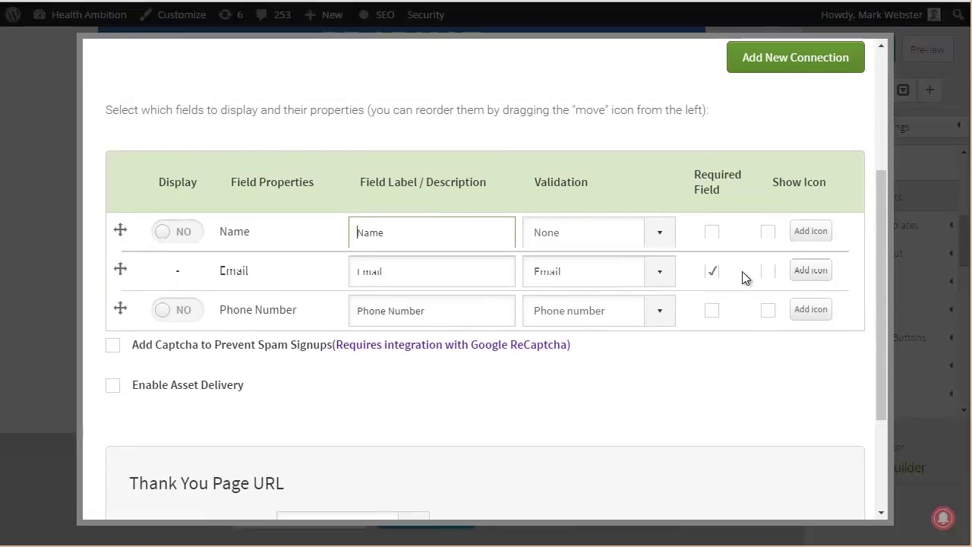
scroll(745, 278, "down", 2)
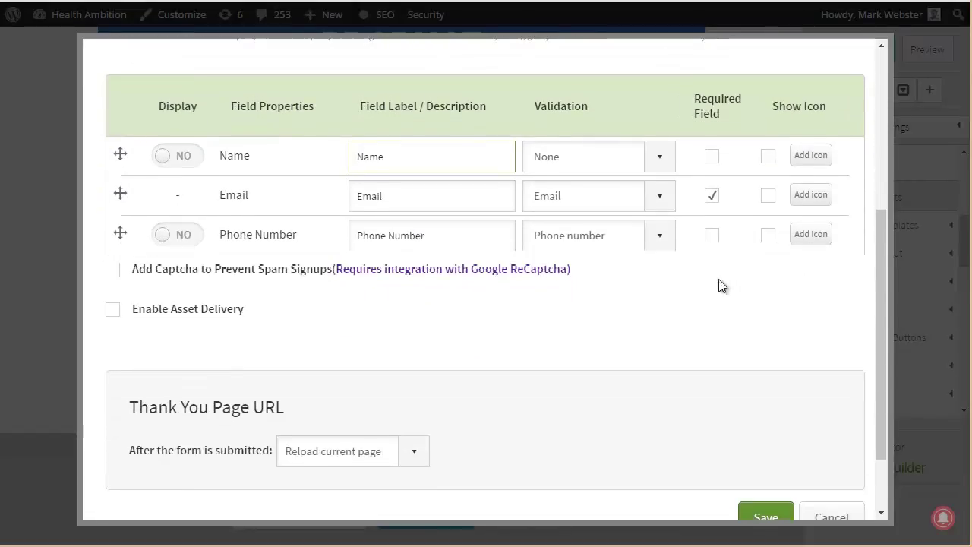
left_click(115, 310)
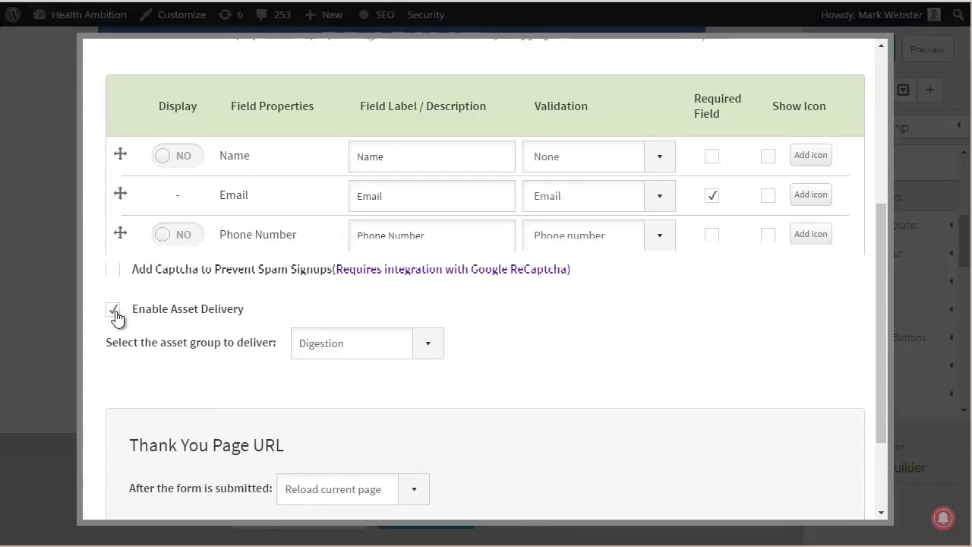
left_click(115, 312)
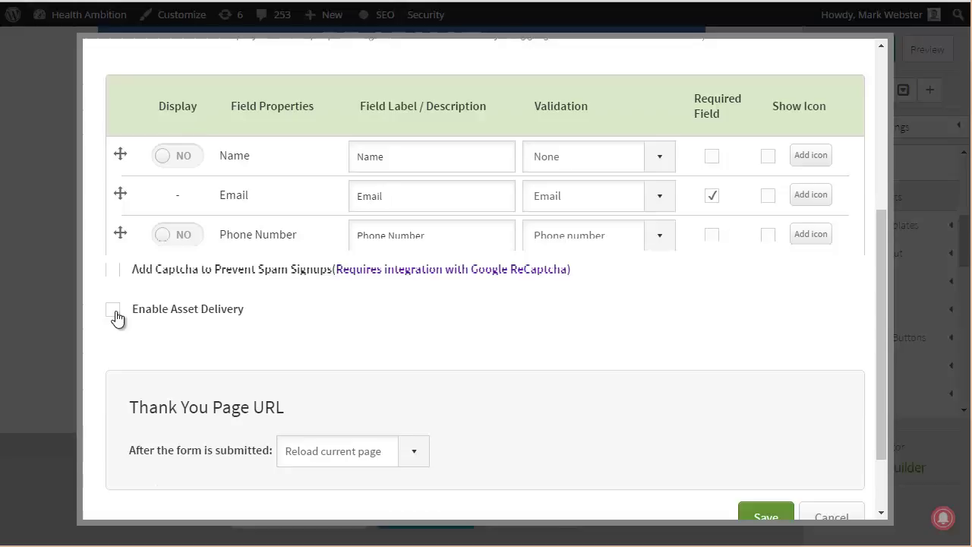
scroll(145, 334, "up", 4)
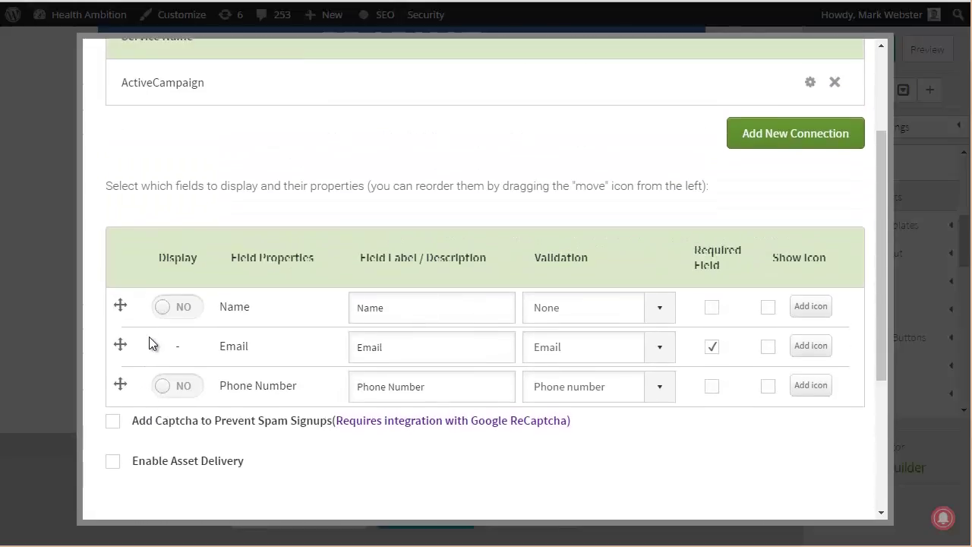
scroll(154, 347, "down", 4)
scroll(141, 343, "up", 2)
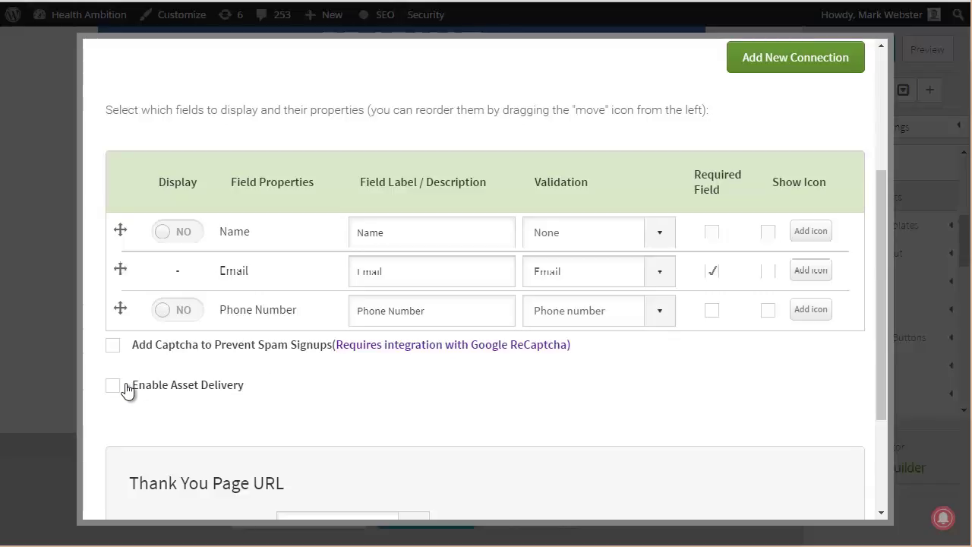
scroll(653, 373, "up", 3)
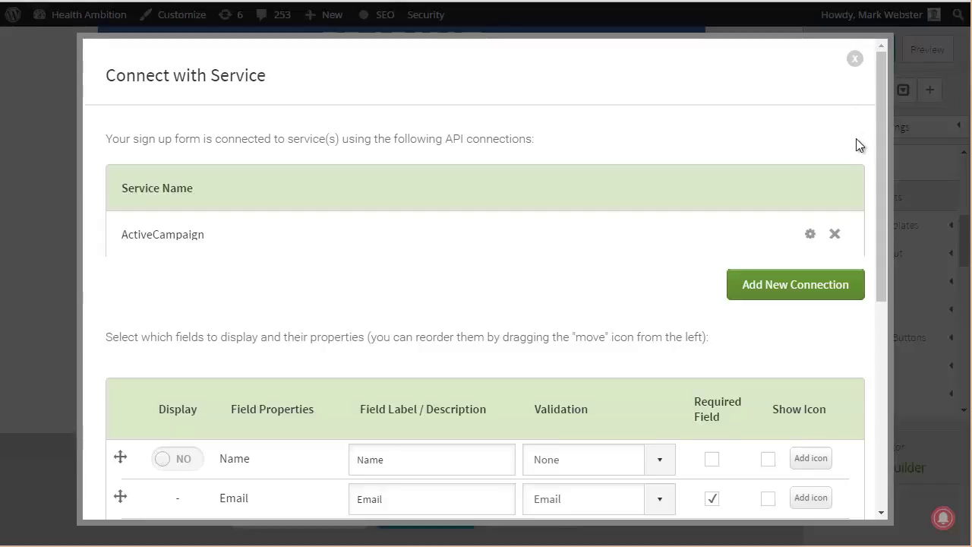
scroll(665, 278, "down", 5)
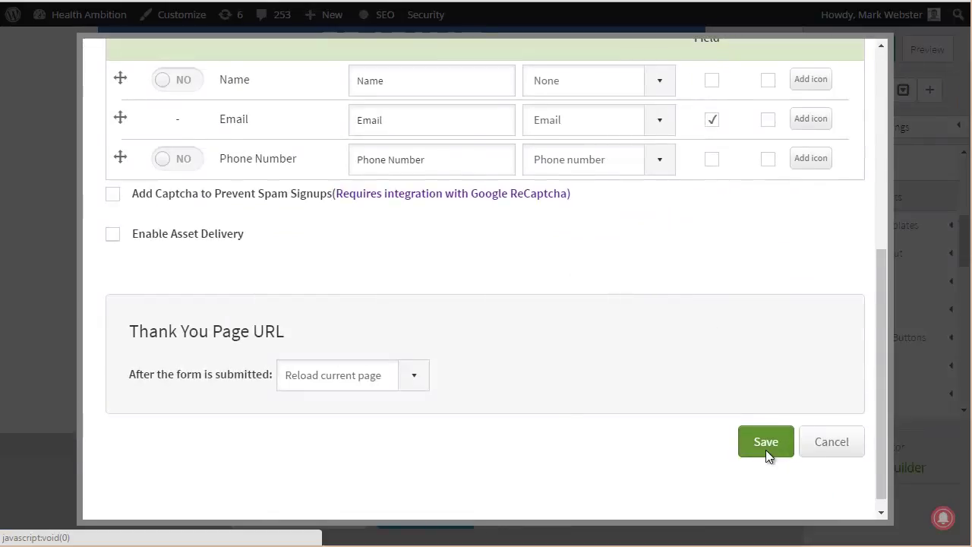
left_click(766, 442)
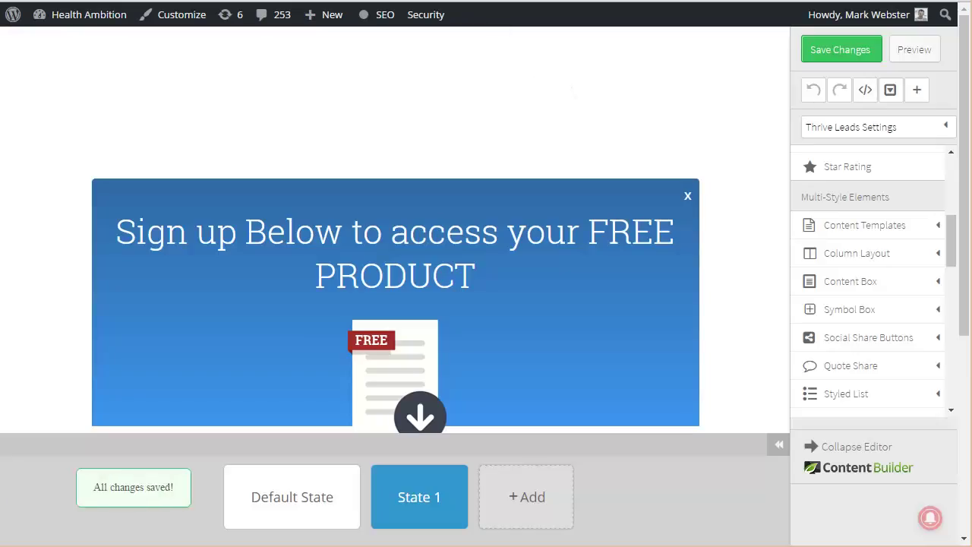
On the Thrive Leads dashboard, highlight the test form's impressions, conversions and rate, then dismiss the example popup.
key("ctrl+w")
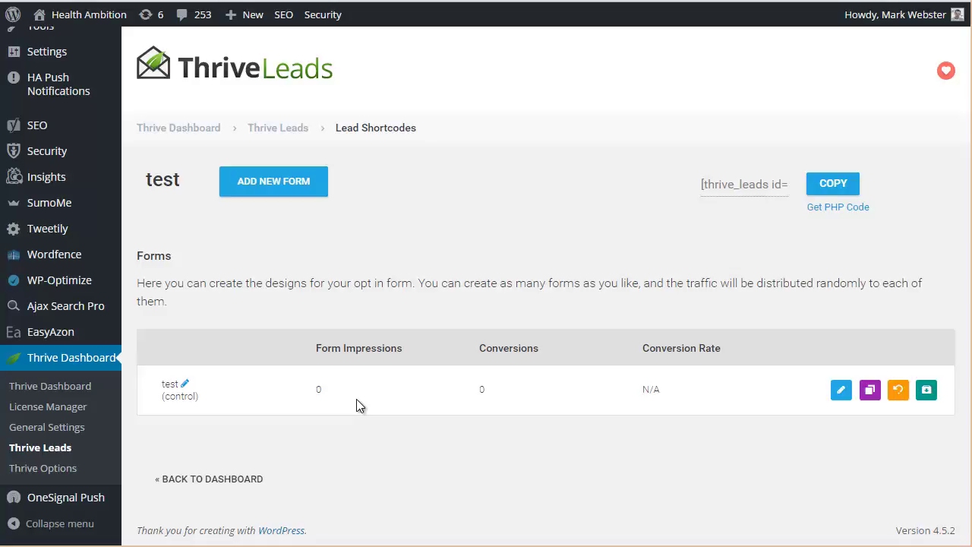
left_click_drag(281, 388, 439, 391)
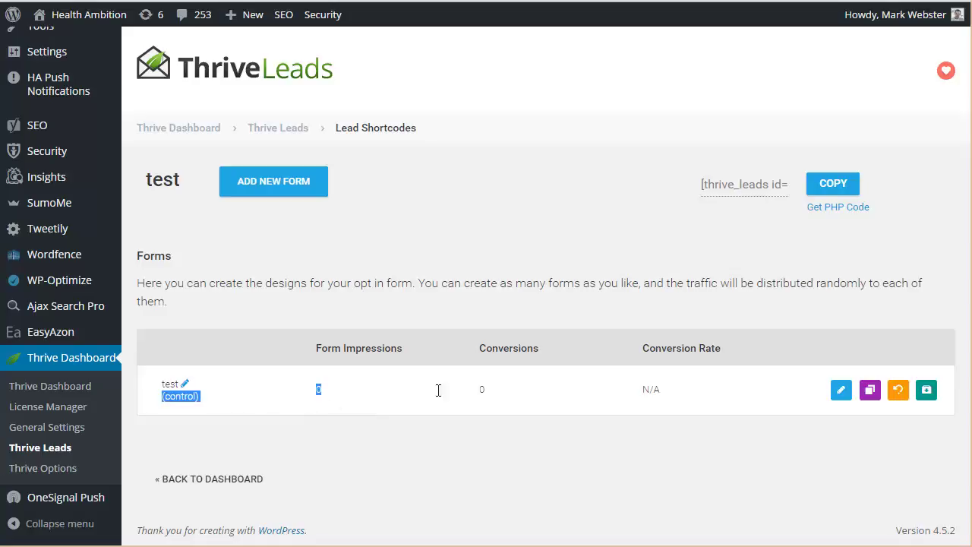
left_click_drag(677, 387, 354, 391)
left_click(290, 404)
left_click(480, 397)
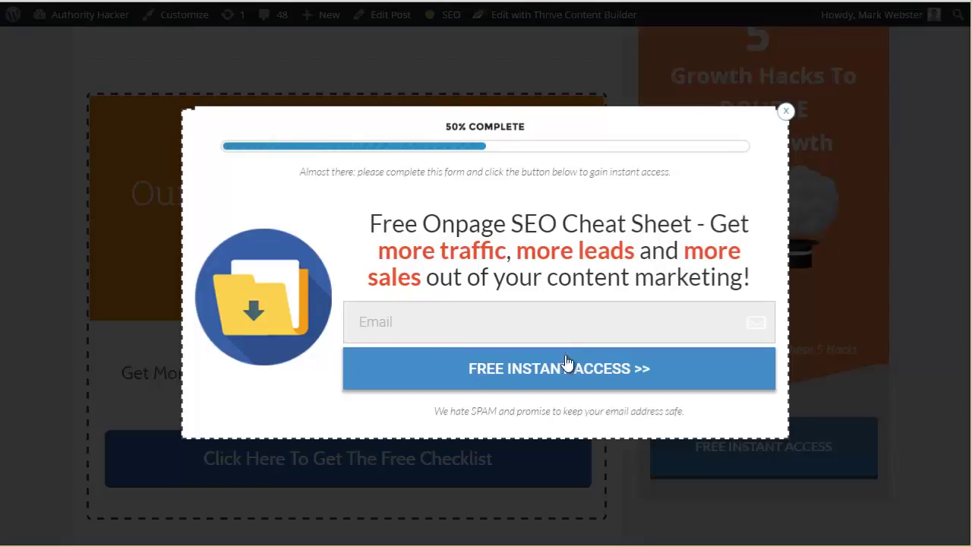
left_click(786, 111)
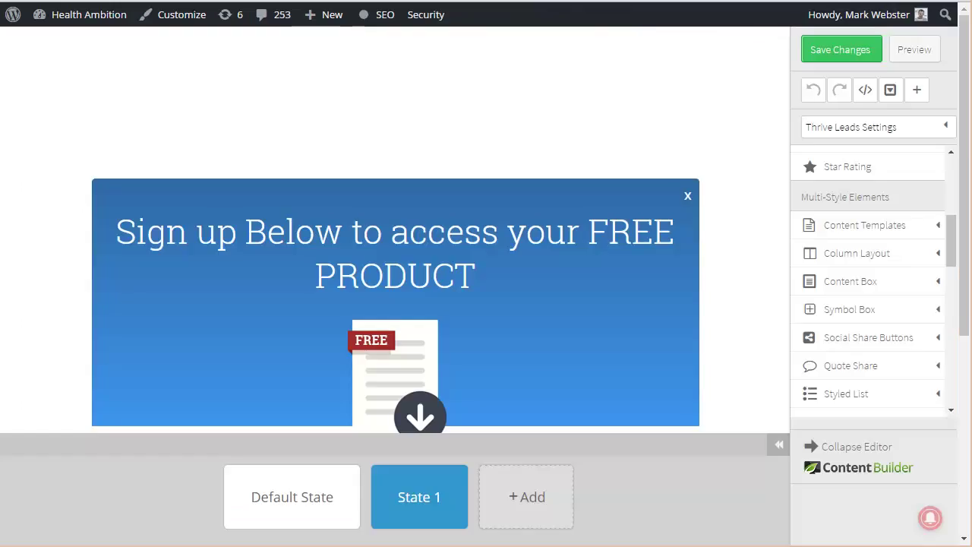
scroll(529, 183, "down", 3)
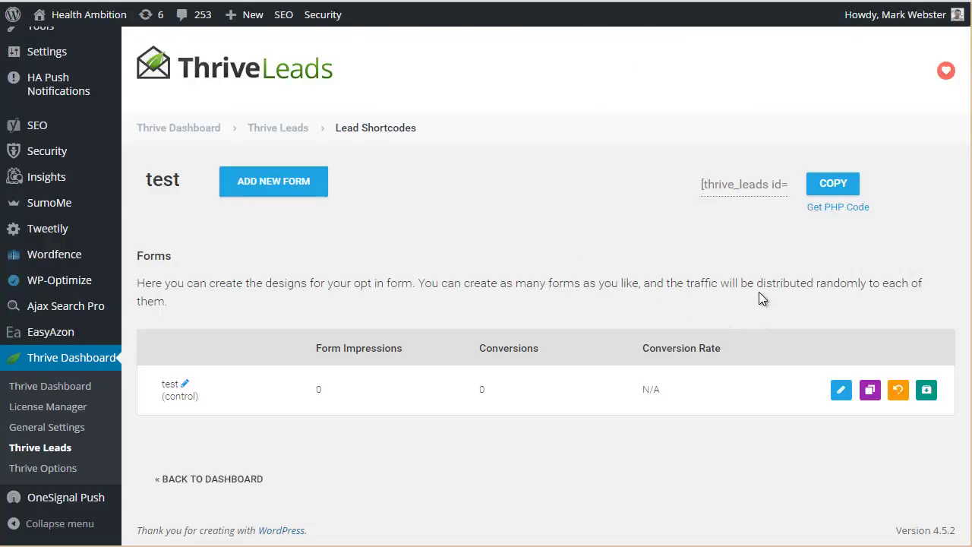
Copy the test form's shortcode, then copy it again from the dashboard's Lead Shortcodes list.
left_click(720, 190)
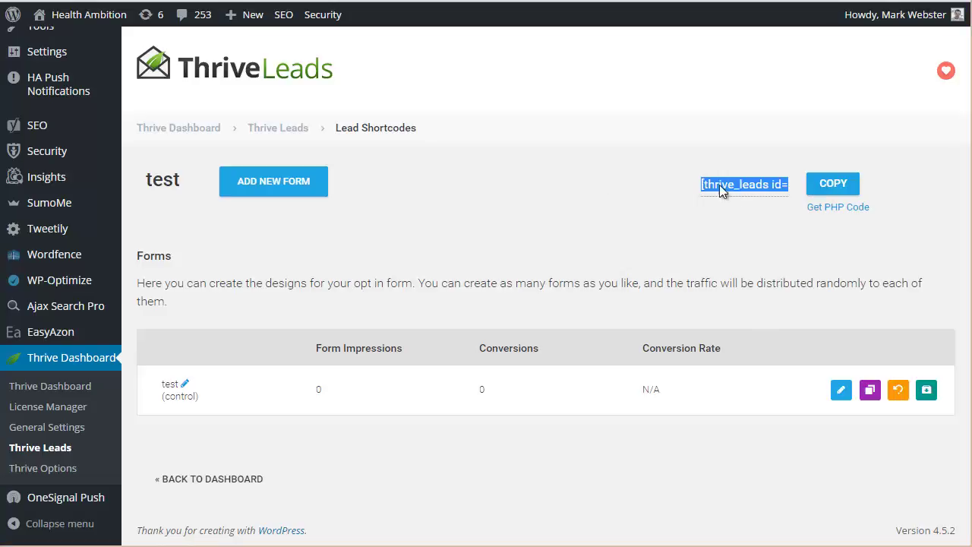
left_click(826, 190)
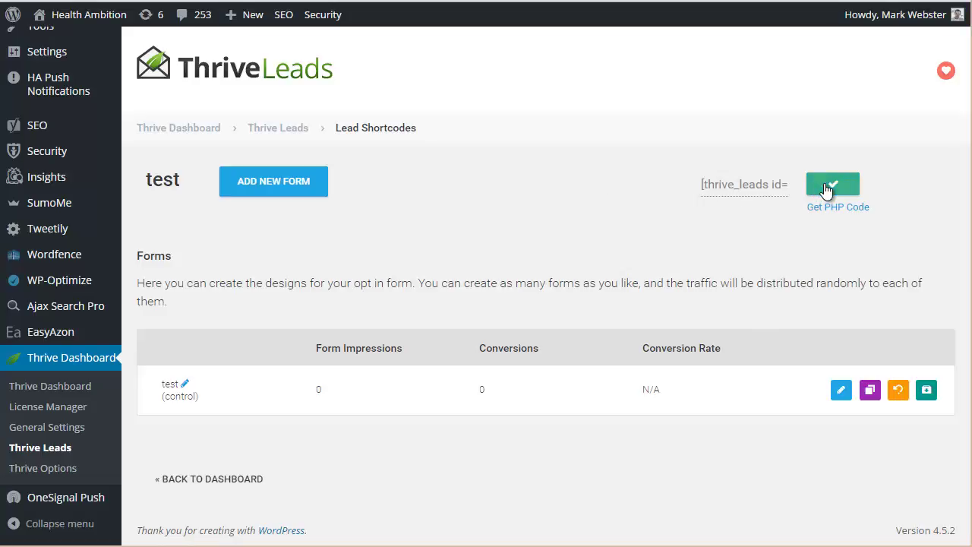
left_click(270, 133)
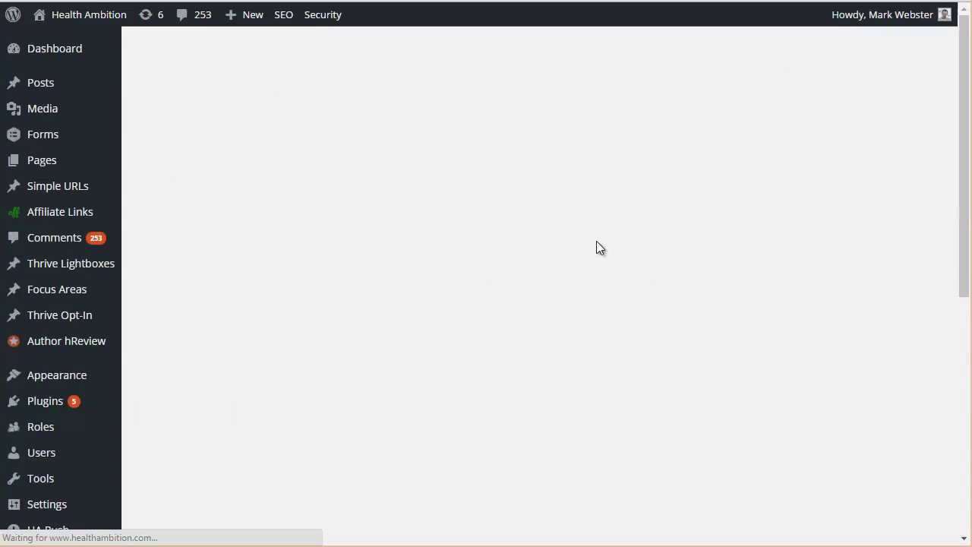
scroll(400, 259, "down", 1)
scroll(398, 262, "down", 10)
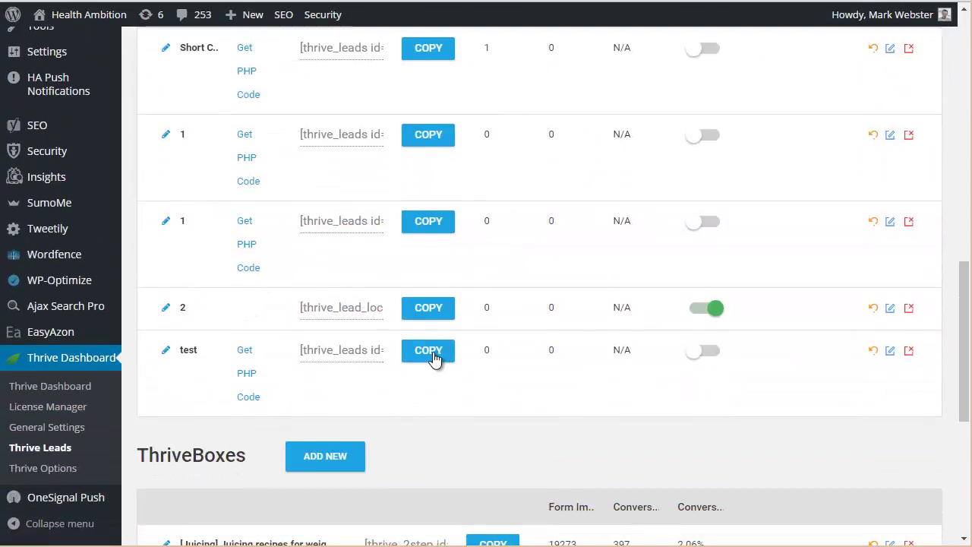
left_click(431, 356)
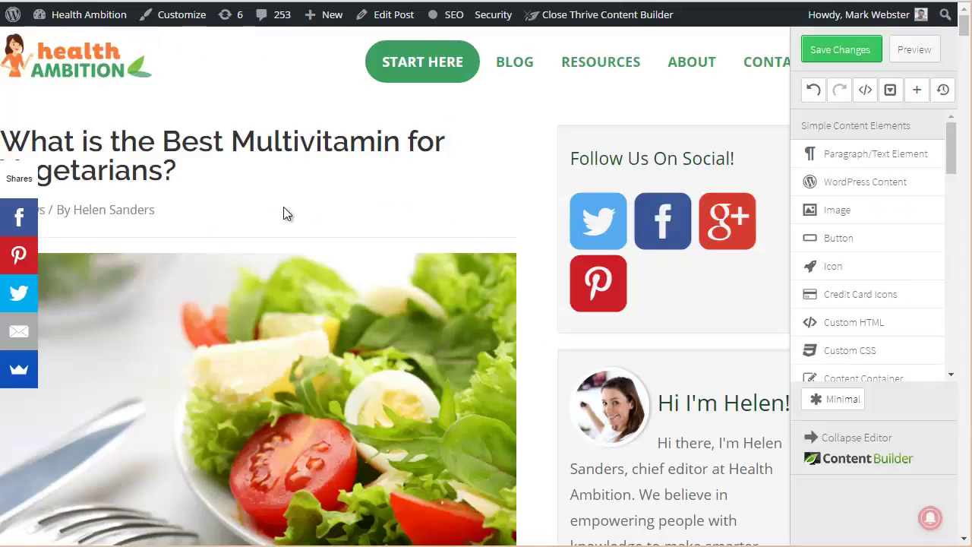
Drag a WordPress Content element into the post between the first two intro paragraphs.
scroll(283, 213, "down", 1)
scroll(296, 197, "down", 1)
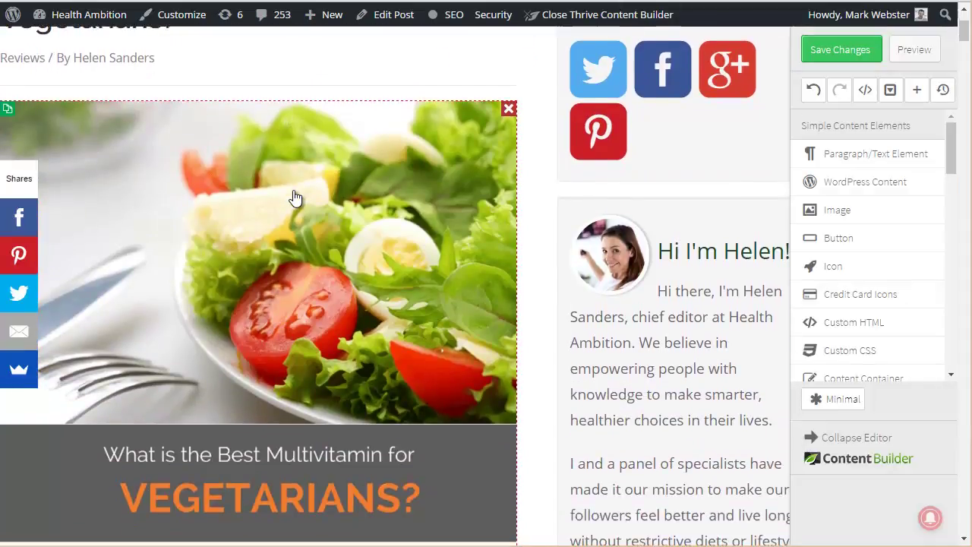
scroll(296, 197, "up", 2)
scroll(295, 198, "down", 3)
scroll(295, 197, "down", 7)
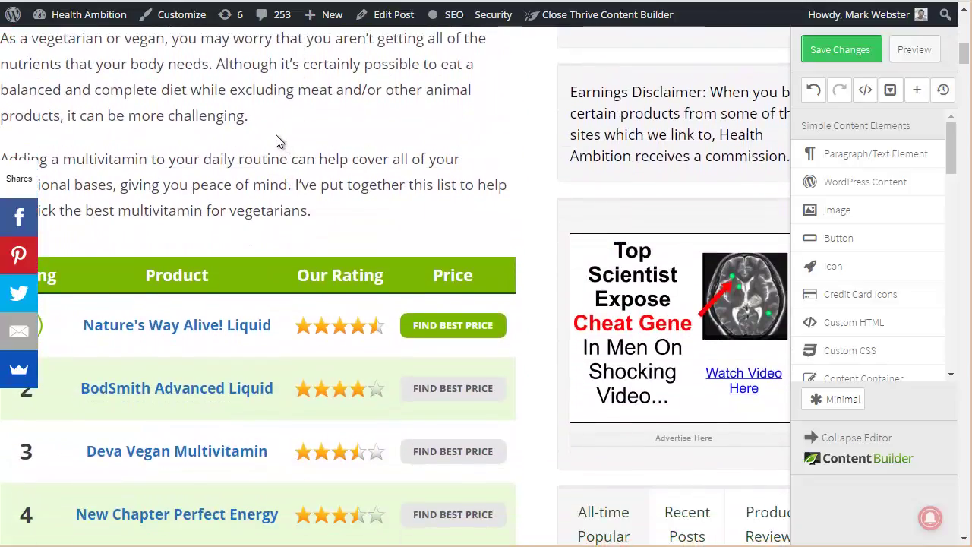
scroll(276, 137, "up", 2)
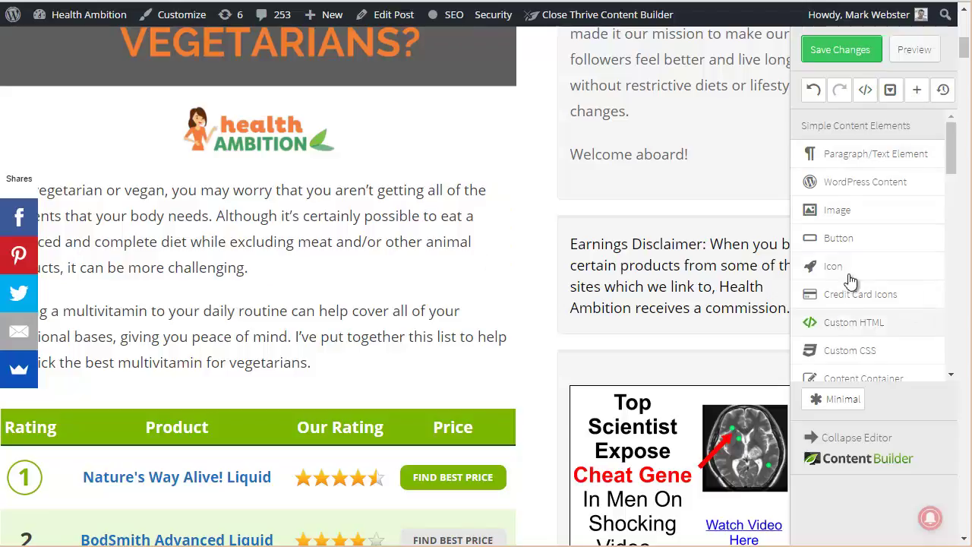
scroll(382, 115, "down", 2)
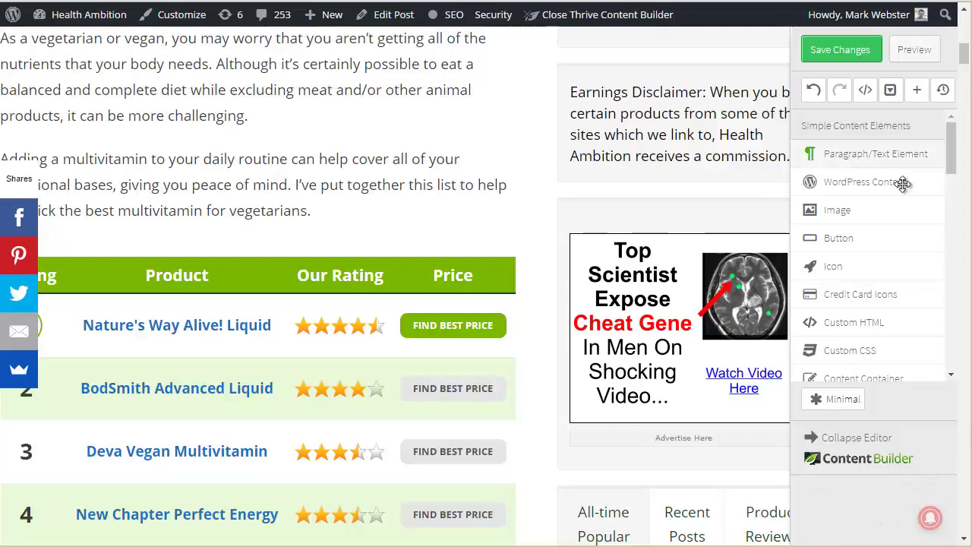
scroll(228, 281, "up", 2)
scroll(250, 296, "up", 2)
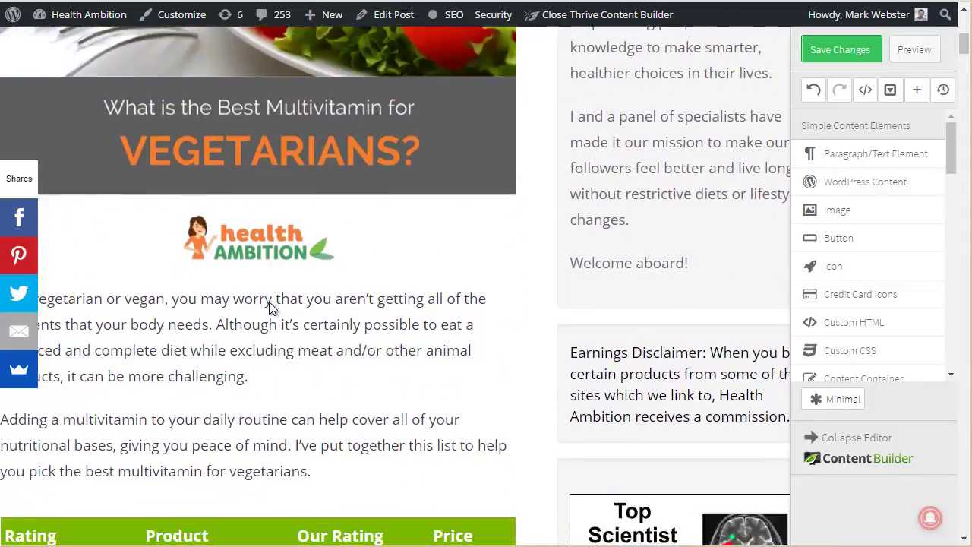
scroll(272, 304, "down", 3)
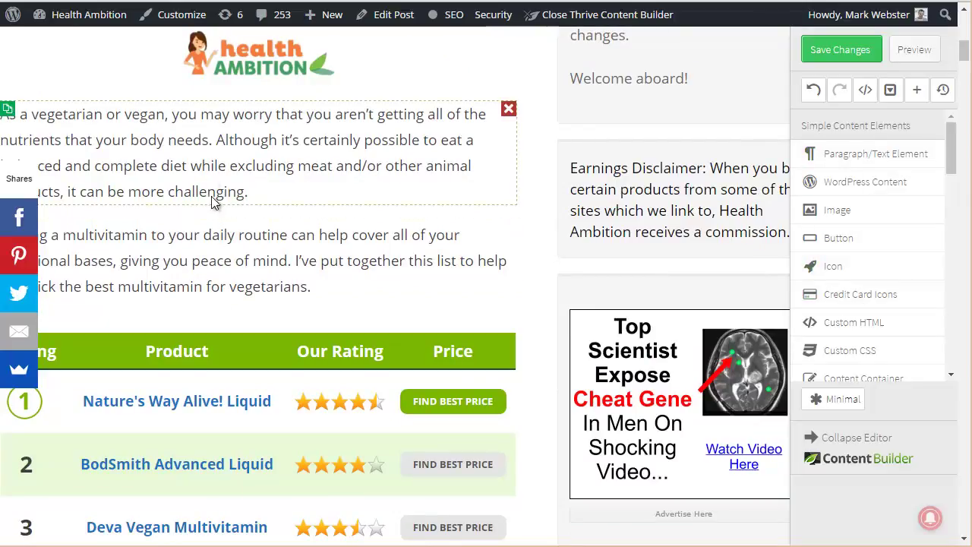
scroll(440, 276, "down", 1)
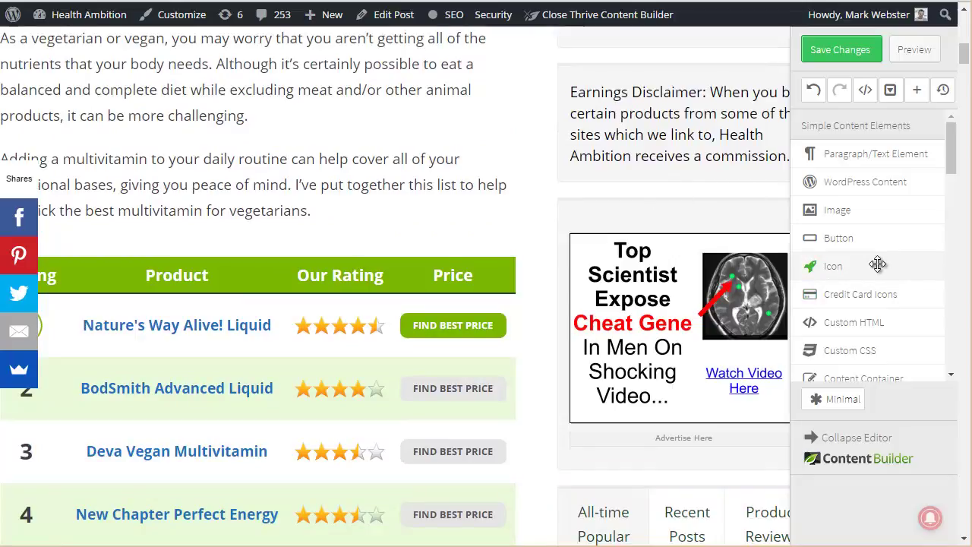
scroll(244, 148, "up", 1)
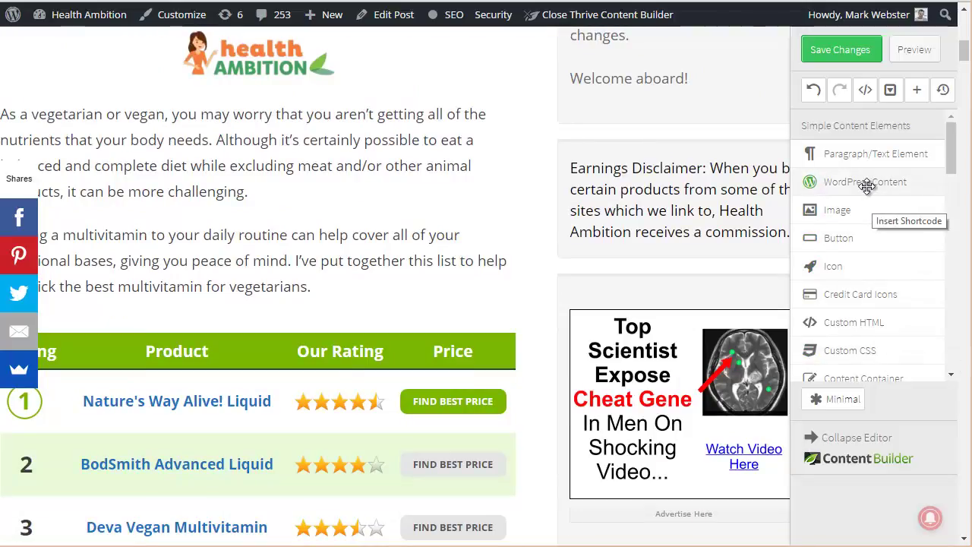
left_click_drag(867, 186, 311, 222)
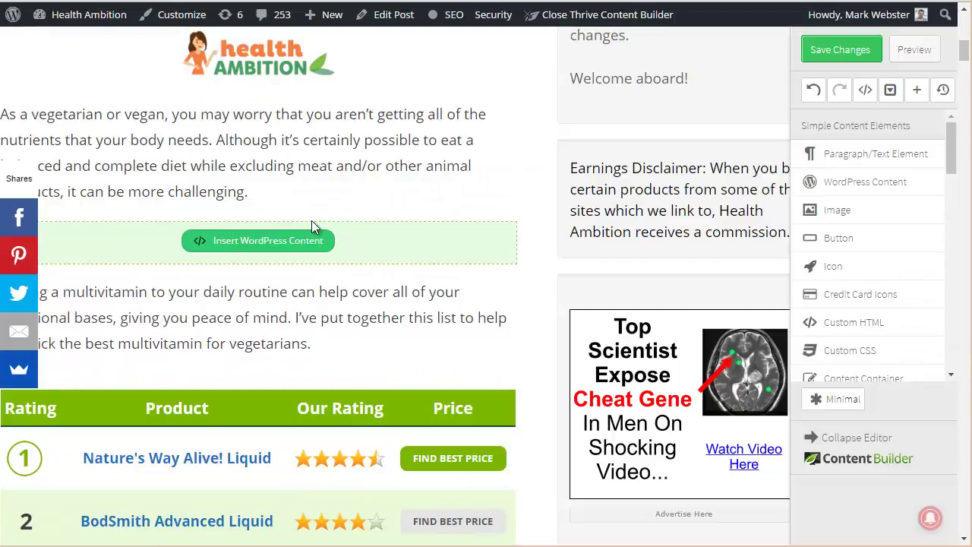
Paste [thrive_leads id='18355'] into the new content block and save the post.
left_click(255, 243)
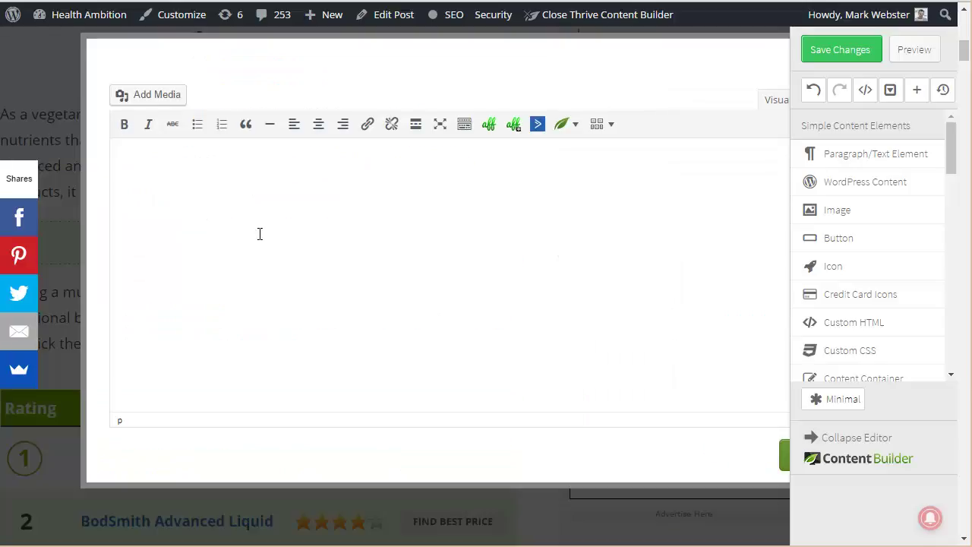
key("ctrl+v")
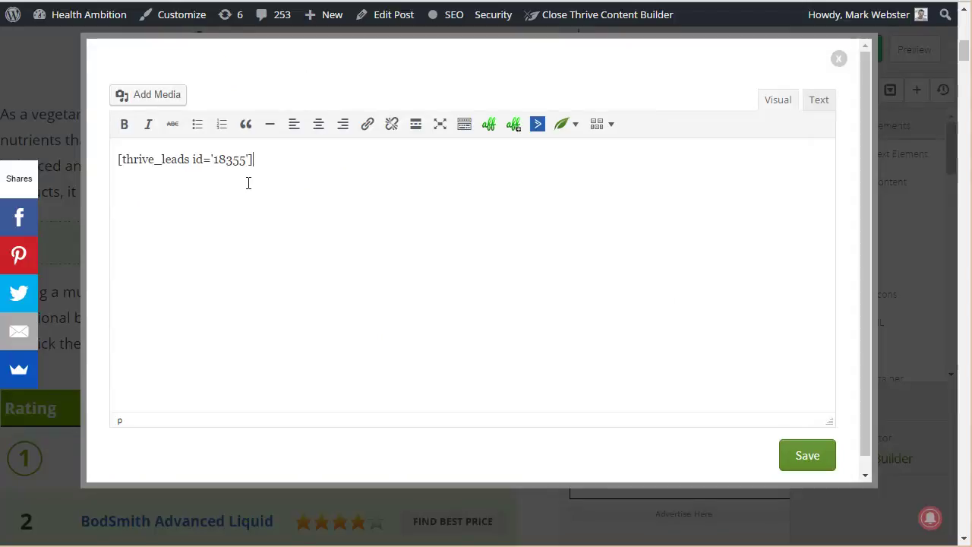
left_click(808, 459)
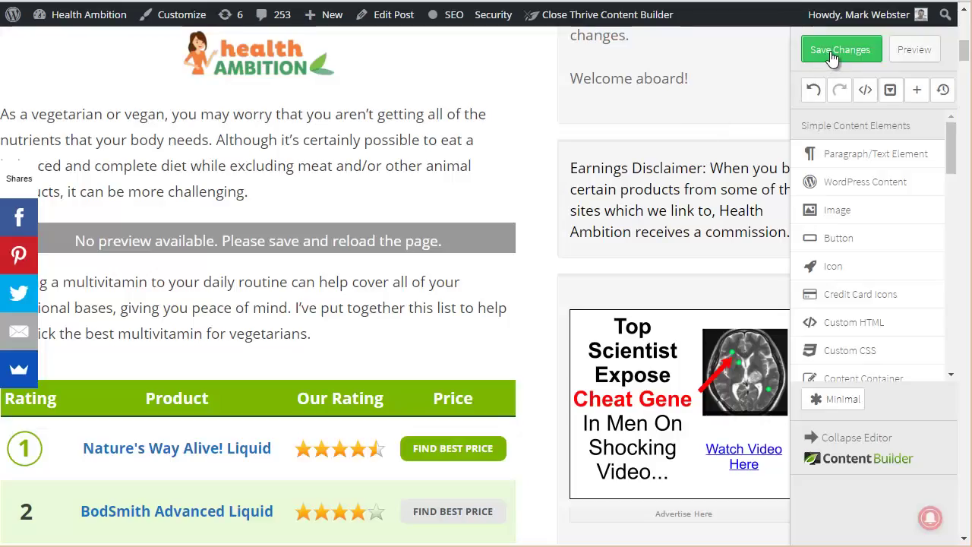
left_click(830, 47)
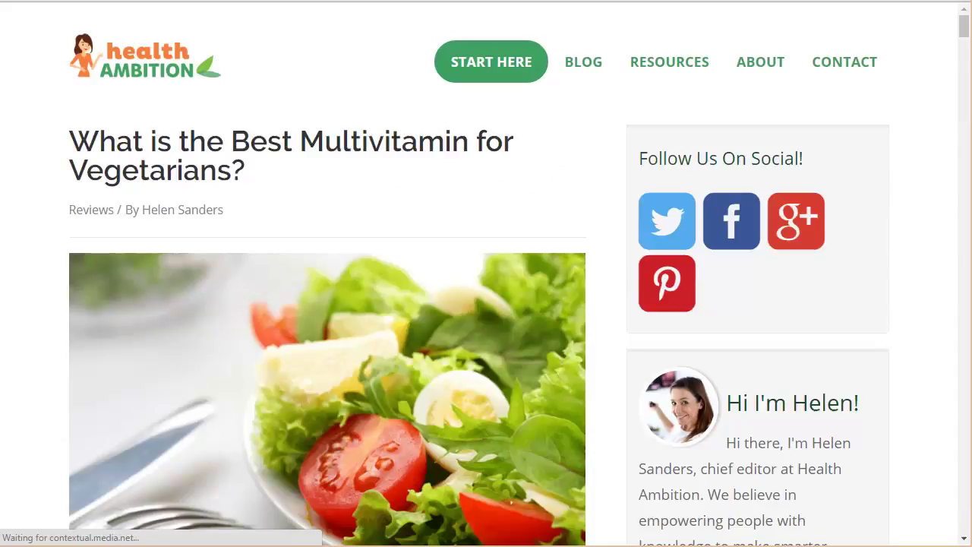
Scroll the live post to the opt-in box, test its download sign-up form, then go to Thrive Leads.
scroll(498, 151, "down", 4)
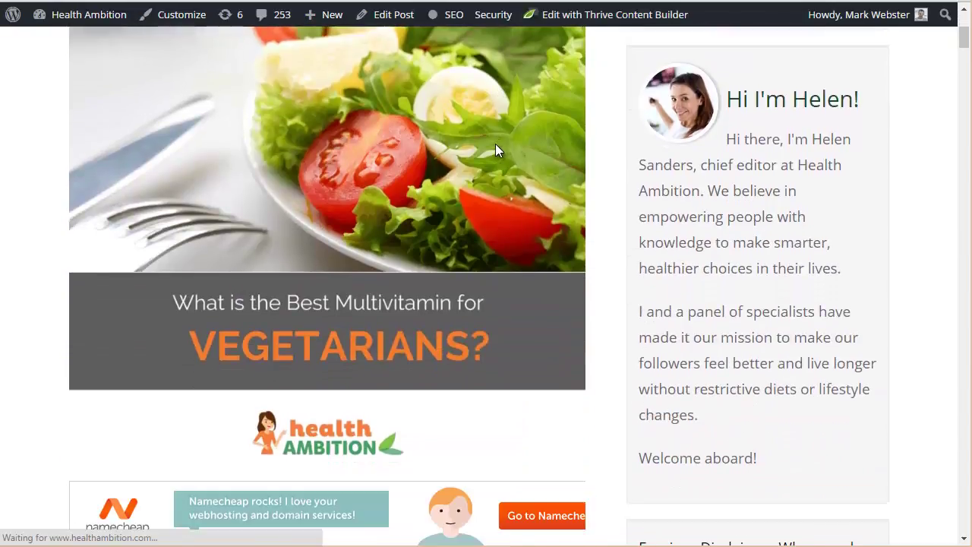
scroll(496, 151, "down", 8)
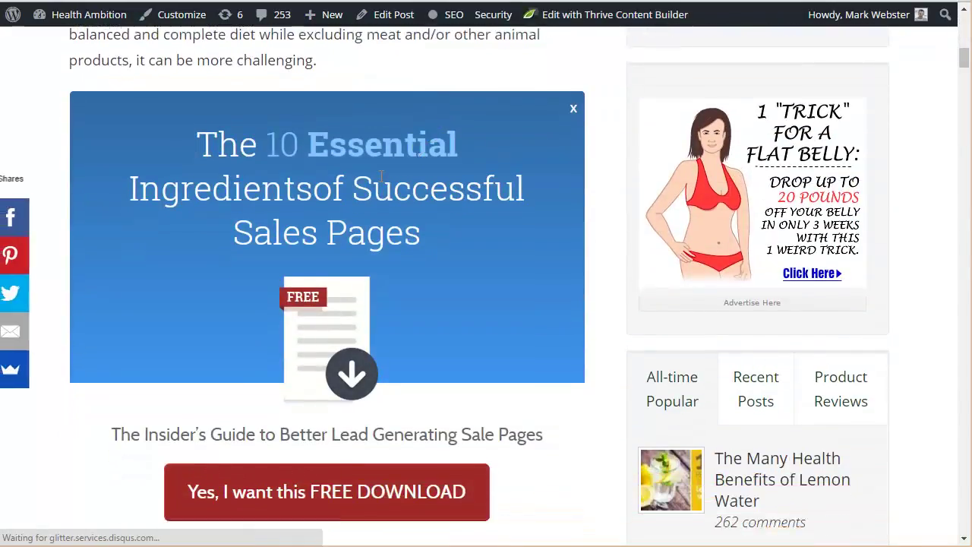
scroll(381, 175, "down", 1)
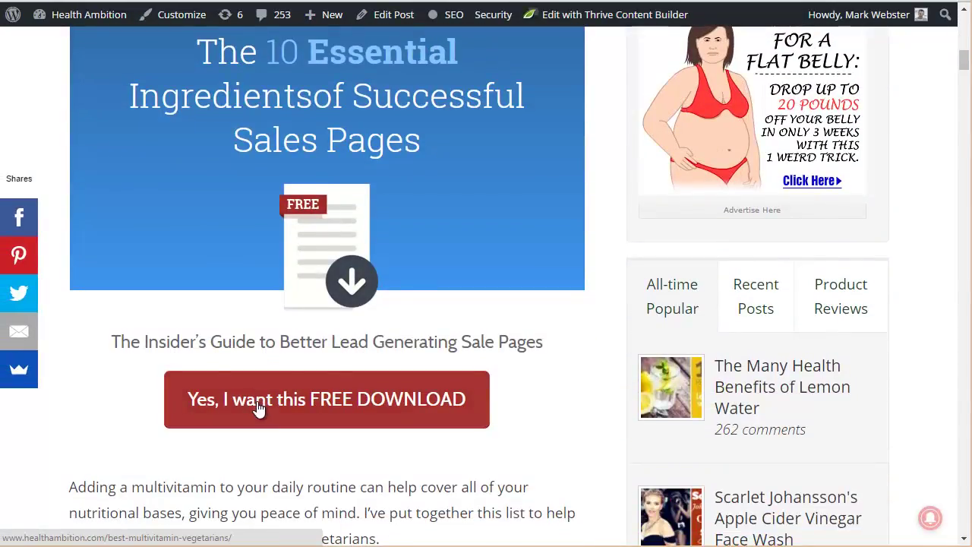
left_click(259, 402)
scroll(256, 413, "up", 2)
left_click(225, 460)
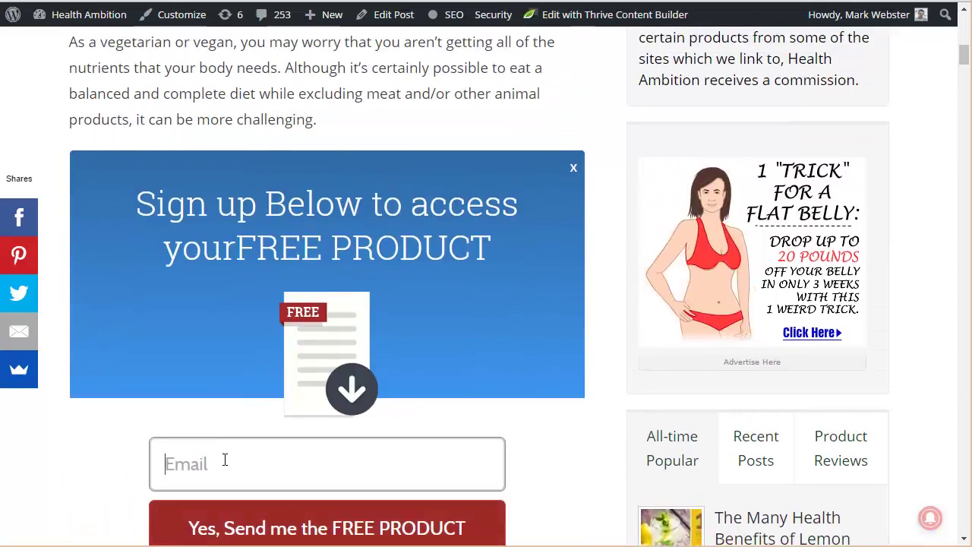
left_click(294, 281)
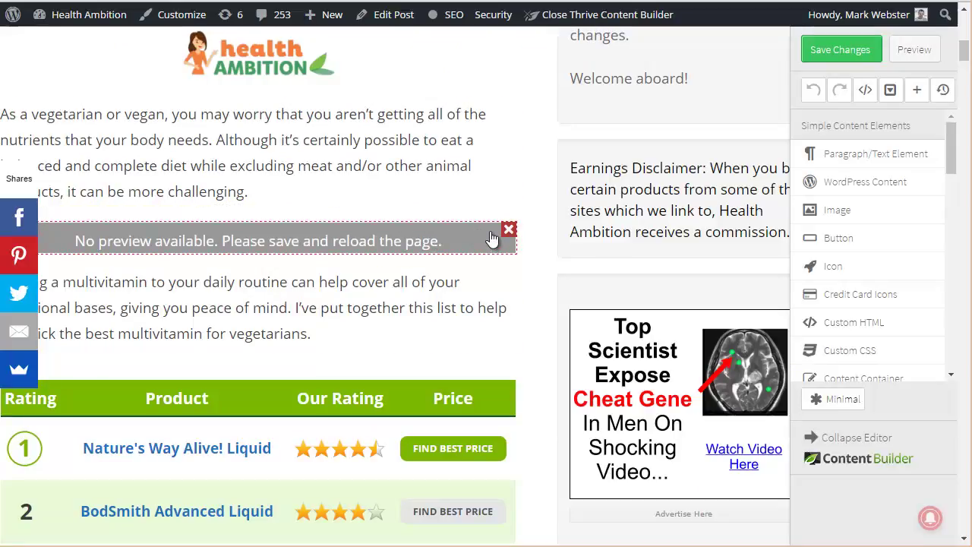
left_click(401, 21)
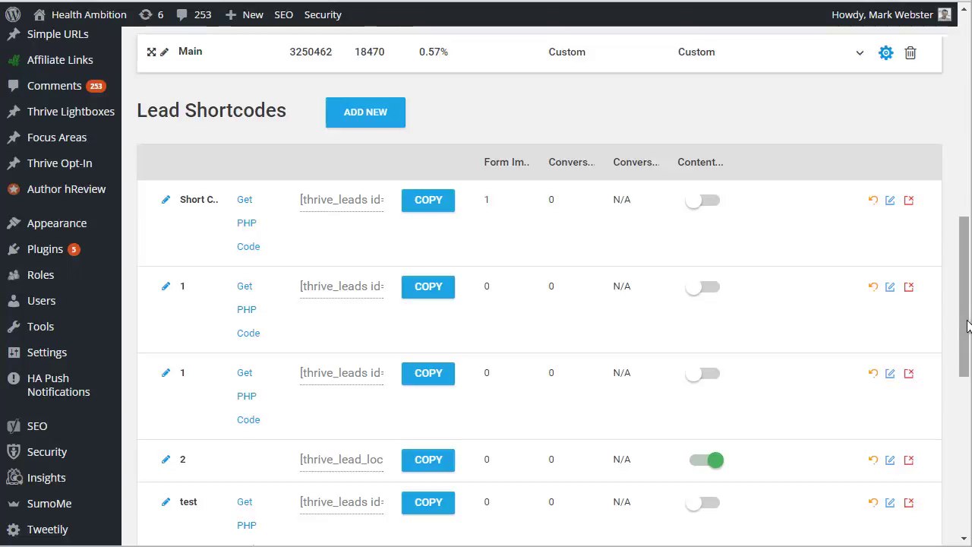
Widen the window, switch on Content Locking in the test shortcode row, and copy its lock code.
left_click_drag(969, 319, 964, 338)
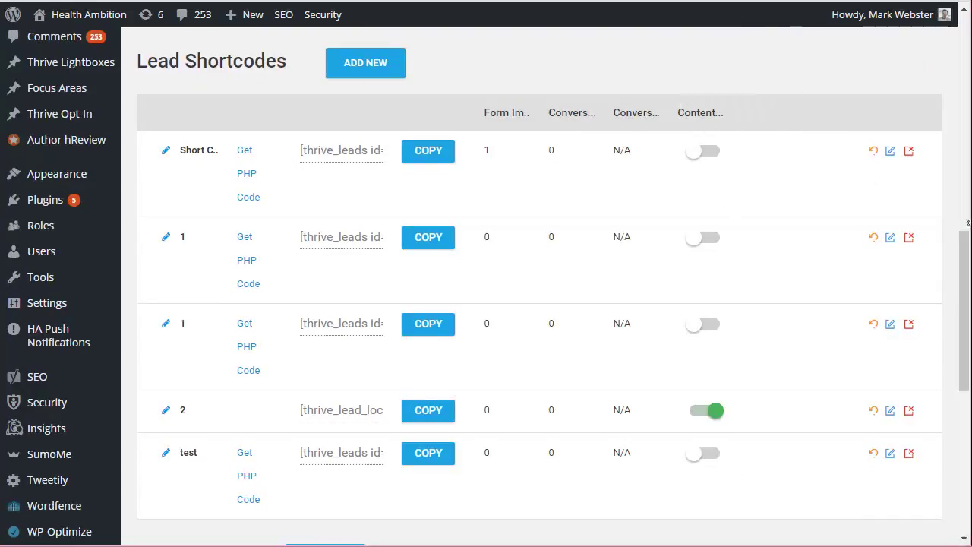
left_click_drag(969, 223, 971, 223)
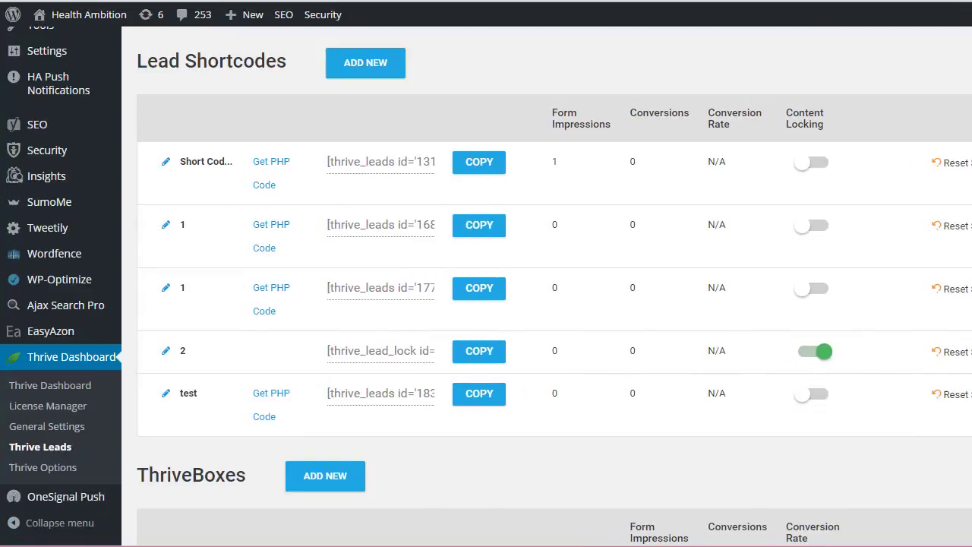
left_click(808, 399)
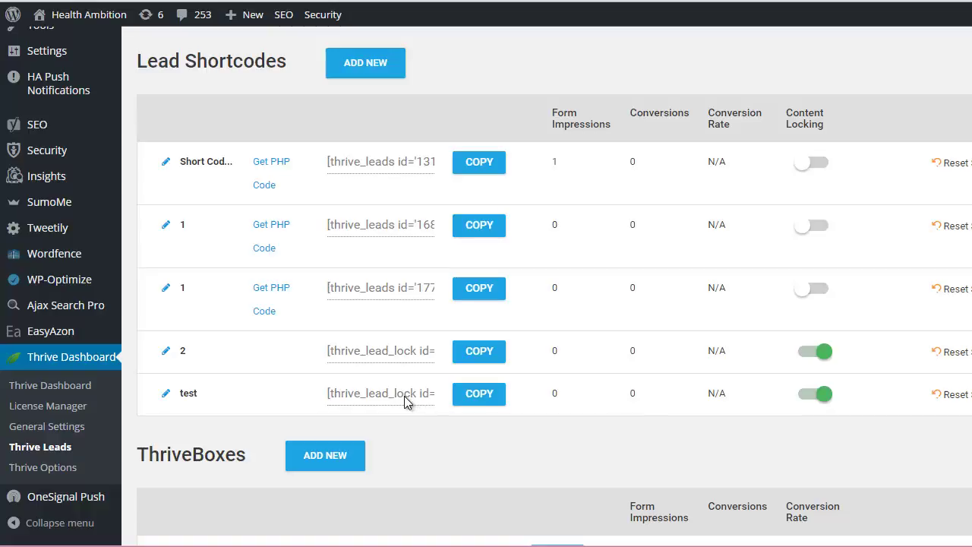
left_click(480, 400)
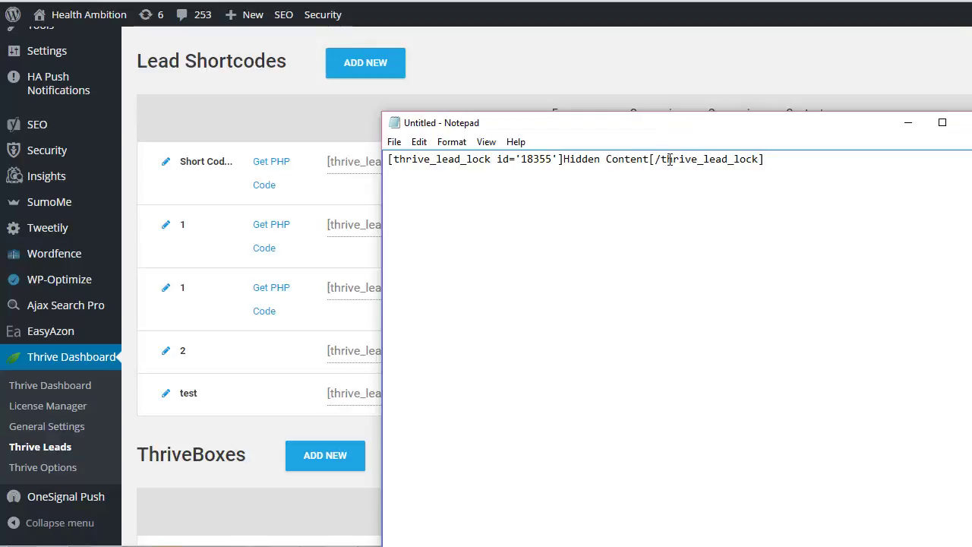
Highlight 'Hidden Content', then the whole [thrive_lead_lock id='18355']Hidden Content[/thrive_lead_lock] line in Notepad.
left_click_drag(636, 158, 563, 158)
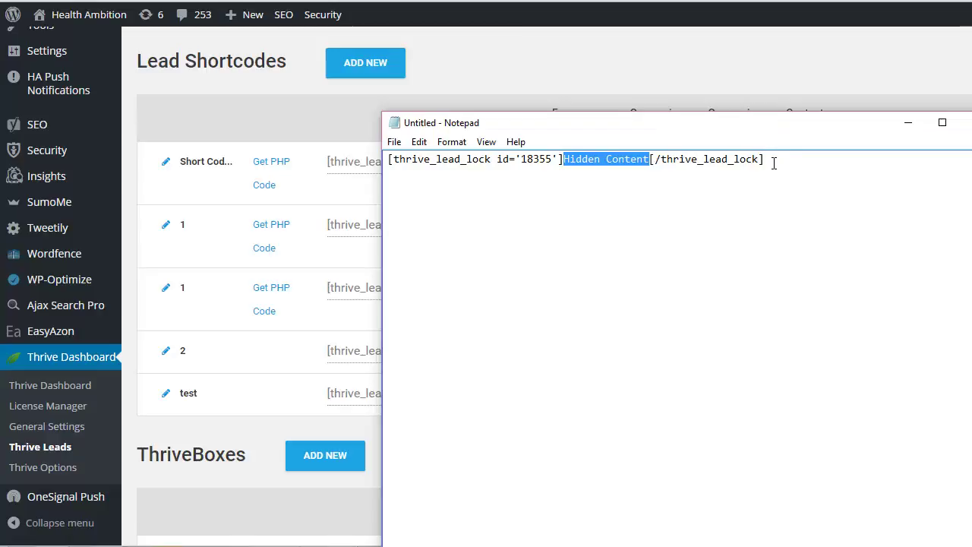
left_click_drag(797, 160, 409, 167)
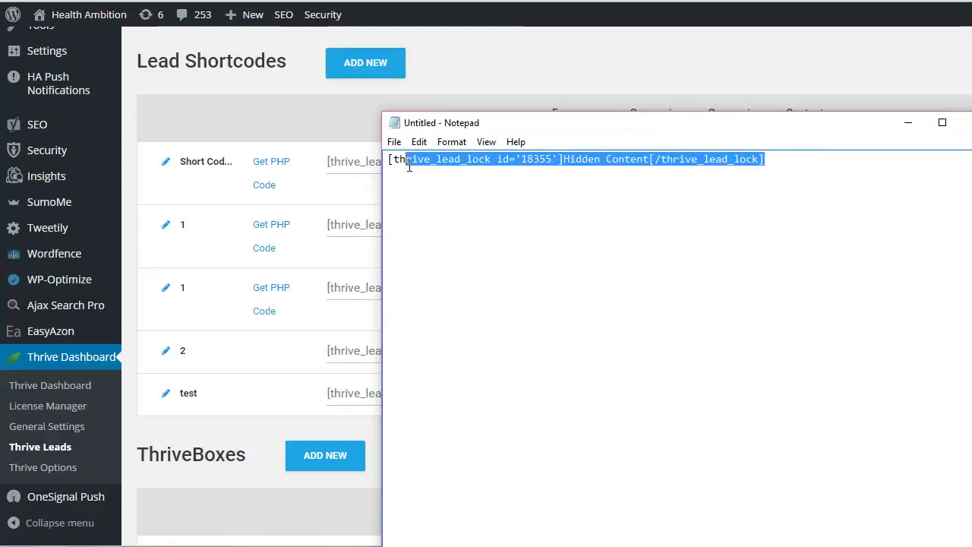
left_click(678, 161)
left_click_drag(782, 160, 391, 159)
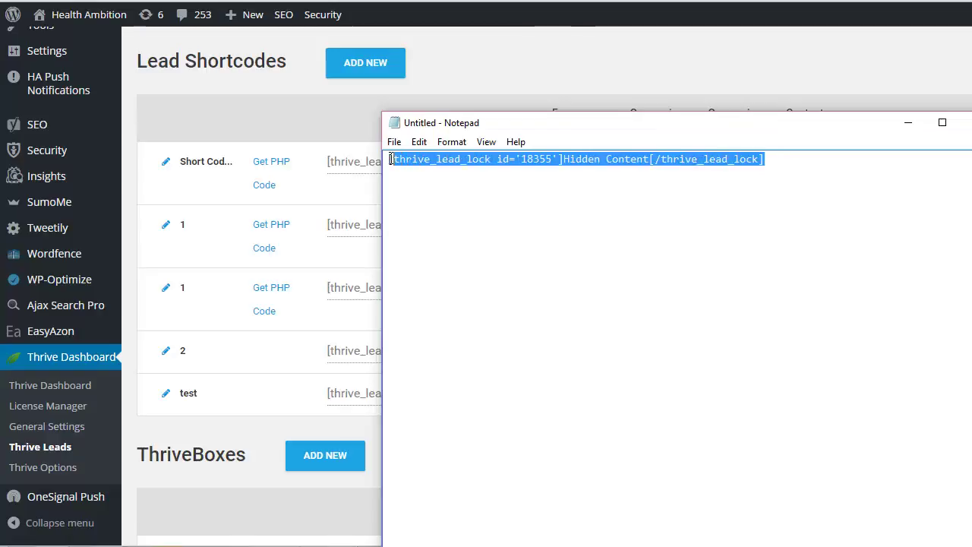
left_click(777, 169)
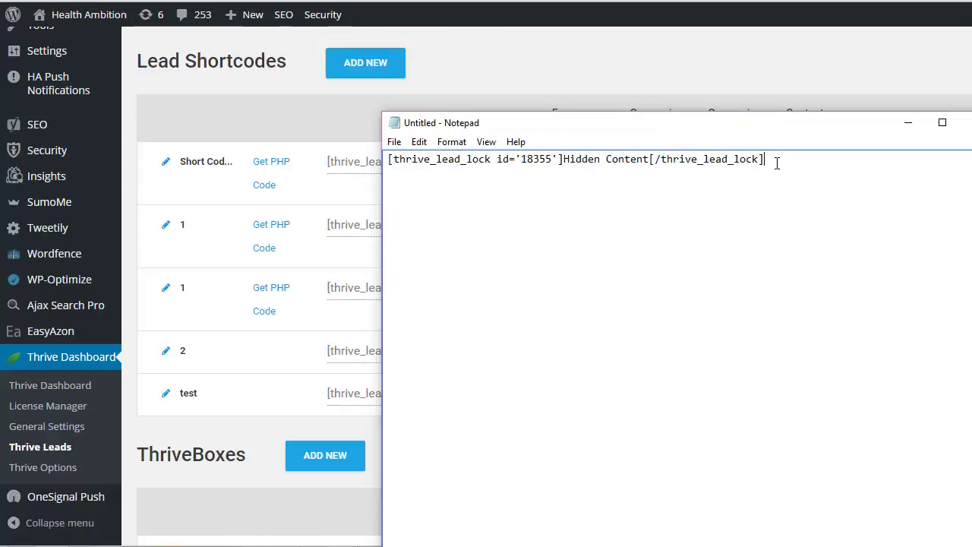